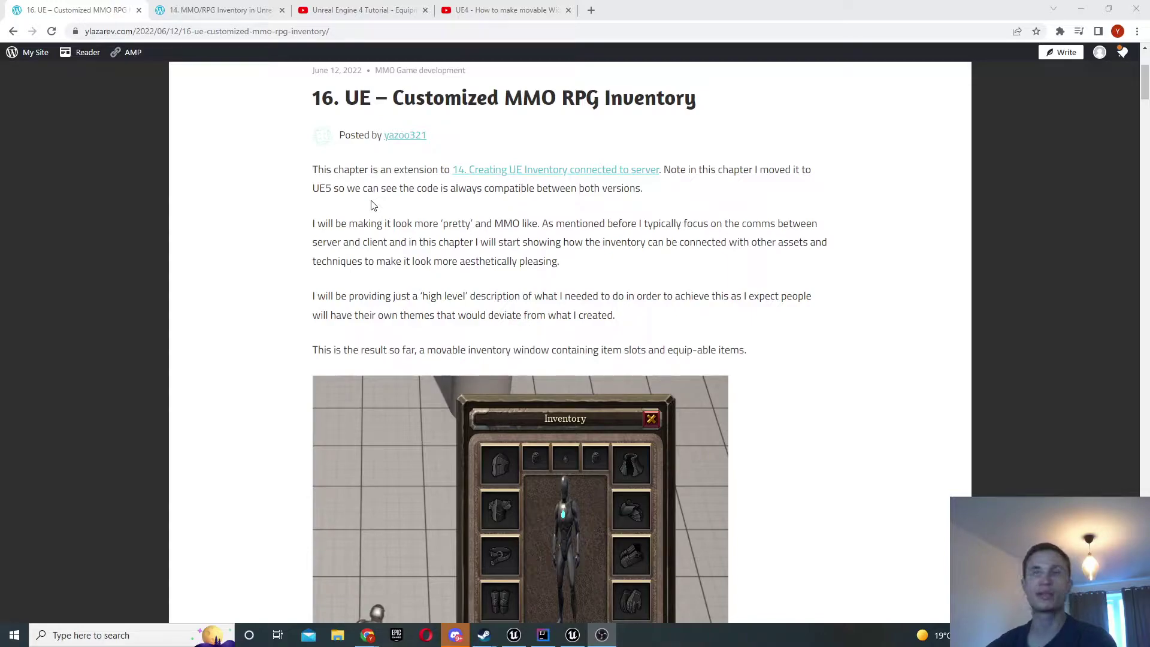
- Review the earlier blog post on the MMO/RPG inventory in Unreal Engine and server, down to its simple inventory screenshot
{"action": "left_click", "coordinate": [216, 10]}
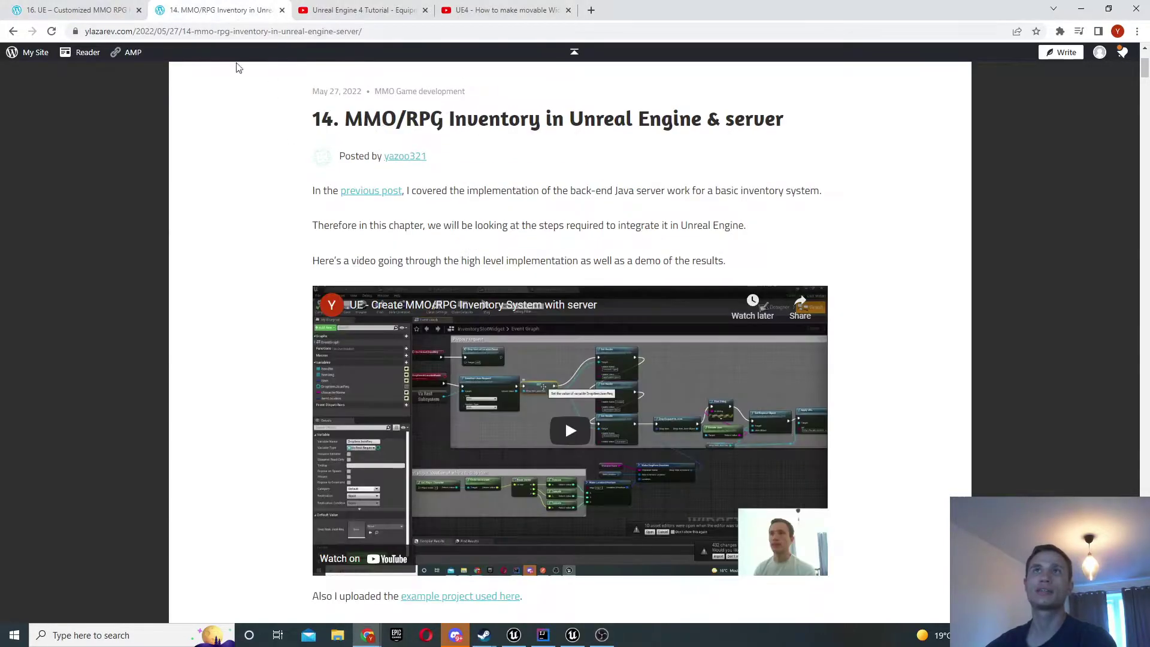
{"action": "left_click_drag", "start_coordinate": [314, 121], "coordinate": [762, 142]}
{"action": "left_click", "coordinate": [472, 166]}
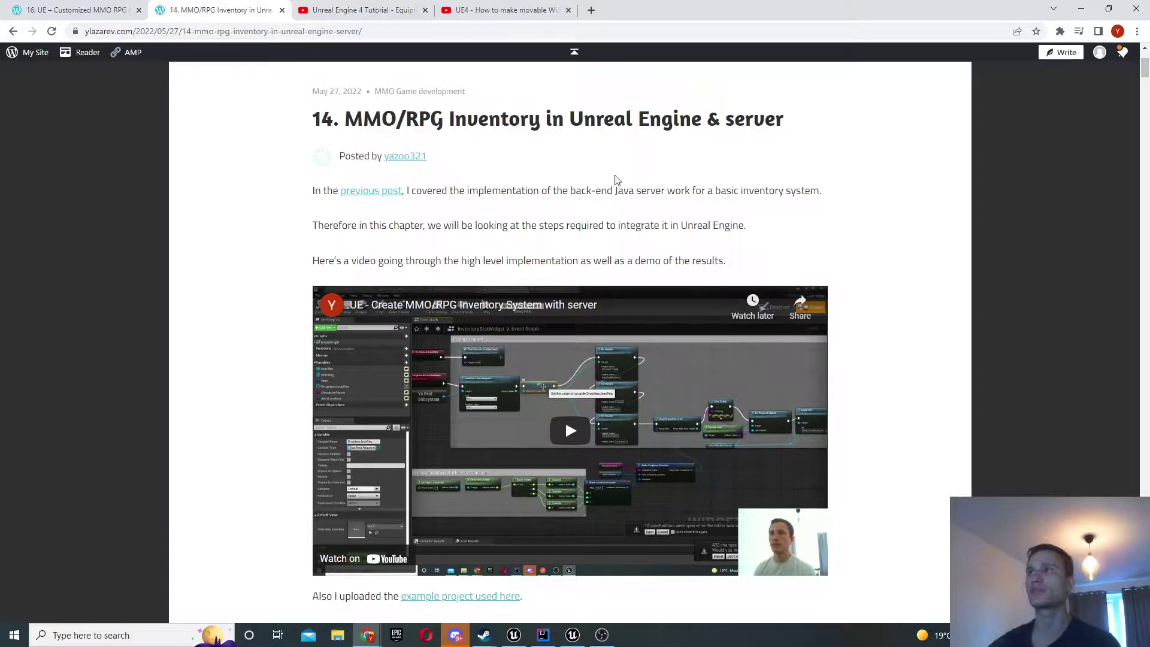
{"action": "scroll", "coordinate": [630, 172], "scroll_direction": "down", "scroll_amount": 10}
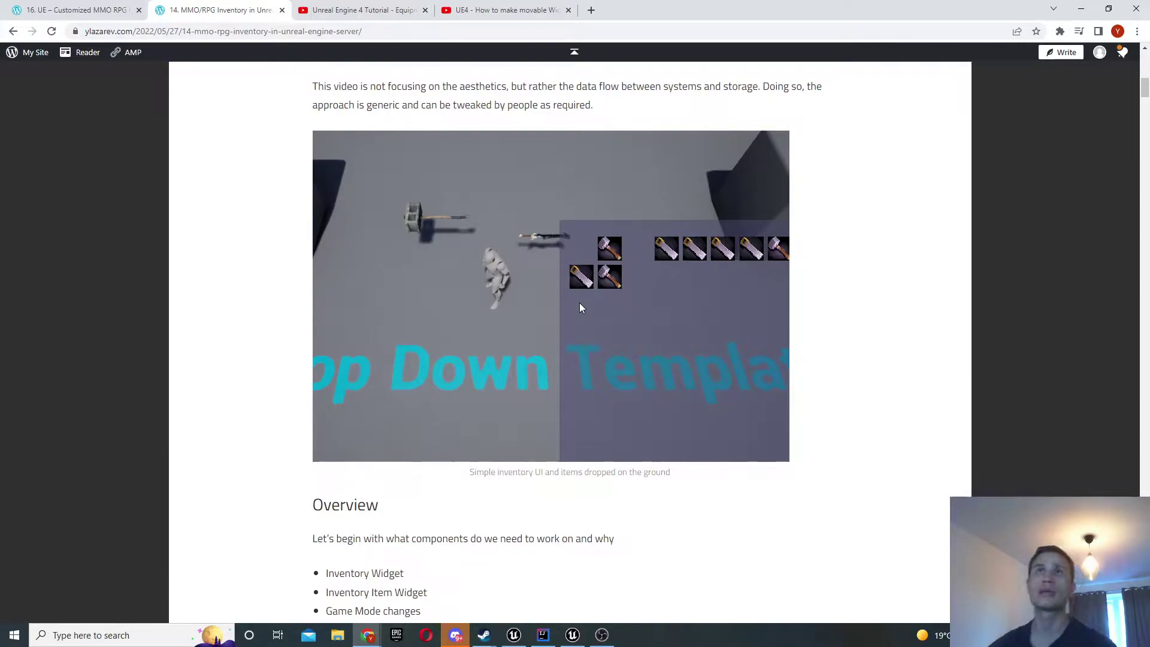
- Look through the Customized MMO RPG Inventory post, from the styled inventory image to the movable widget blueprint section and back
{"action": "left_click", "coordinate": [77, 11]}
{"action": "scroll", "coordinate": [520, 256], "scroll_direction": "down", "scroll_amount": 5}
{"action": "scroll", "coordinate": [520, 254], "scroll_direction": "down", "scroll_amount": 3}
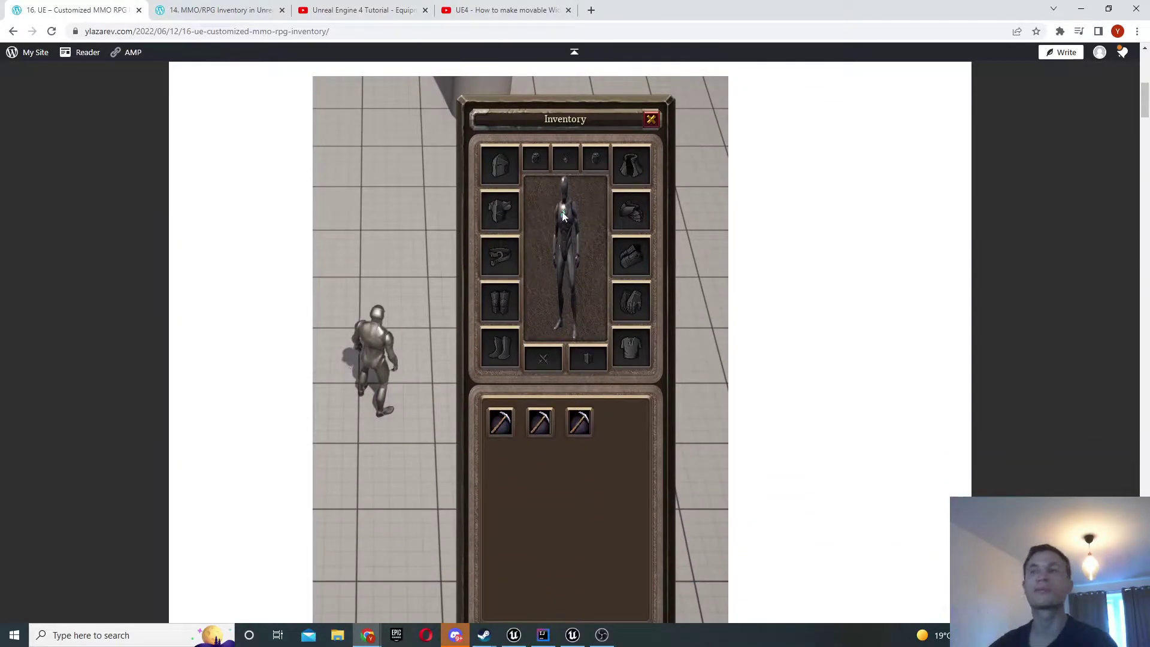
{"action": "scroll", "coordinate": [516, 226], "scroll_direction": "down", "scroll_amount": 14}
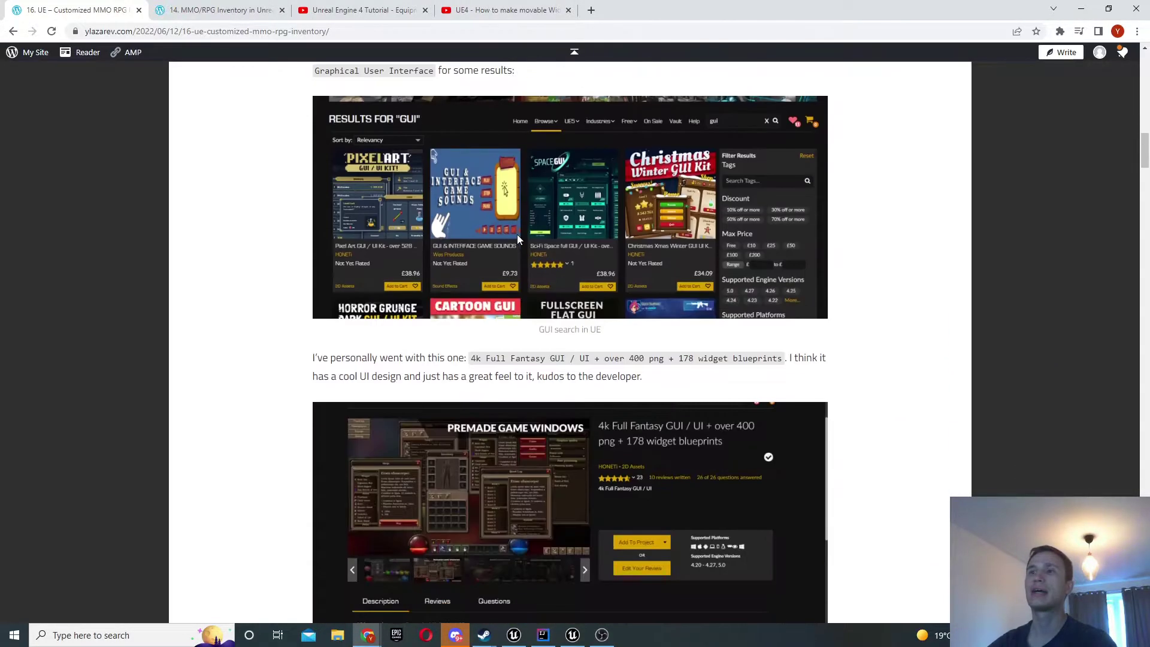
{"action": "scroll", "coordinate": [517, 239], "scroll_direction": "down", "scroll_amount": 20}
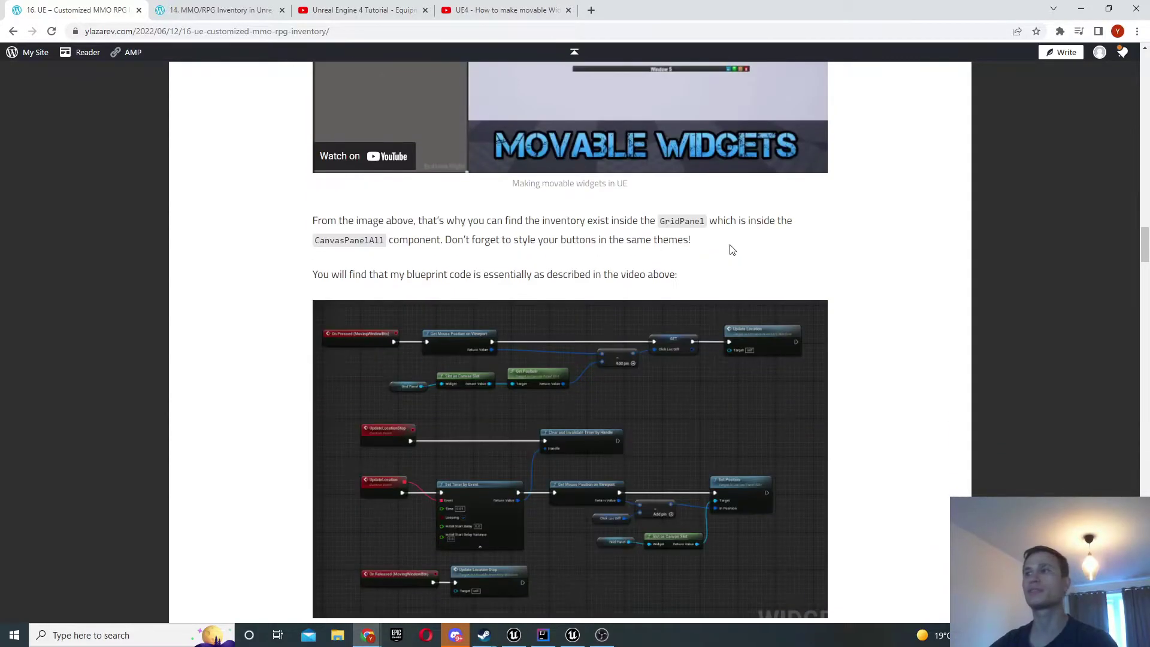
{"action": "scroll", "coordinate": [743, 254], "scroll_direction": "down", "scroll_amount": 5}
{"action": "scroll", "coordinate": [1122, 286], "scroll_direction": "up", "scroll_amount": 20}
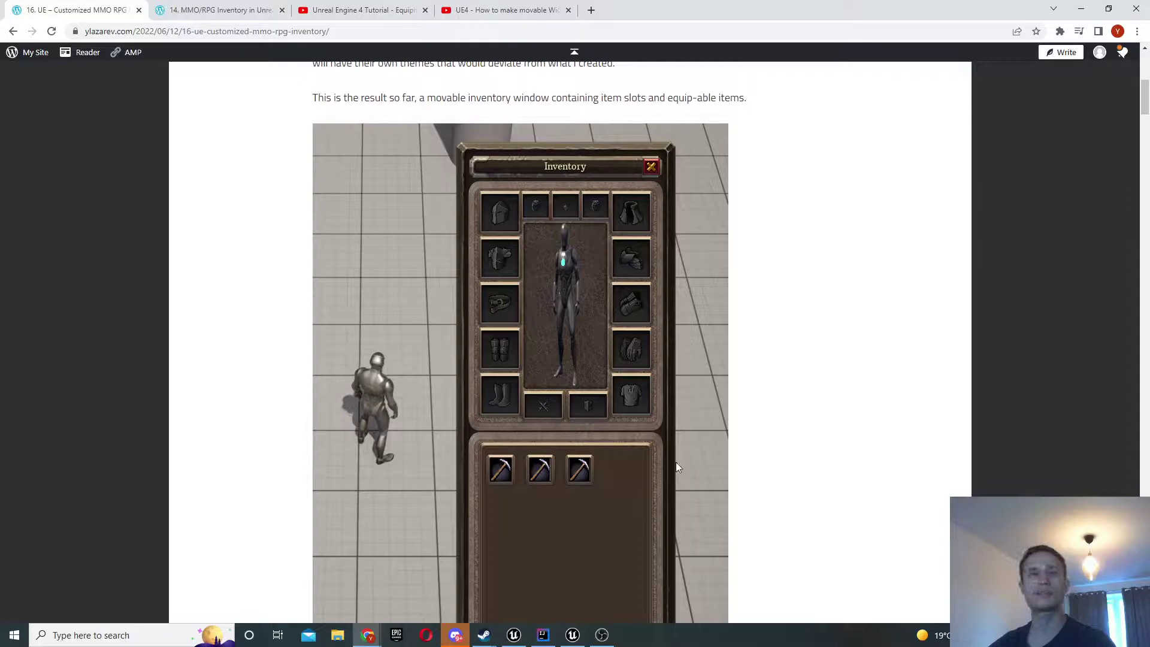
- Switch to the InventoryExample project in Unreal Editor, play the level, and test dropping a pickaxe from the inventory and picking it up
{"action": "left_click", "coordinate": [573, 635]}
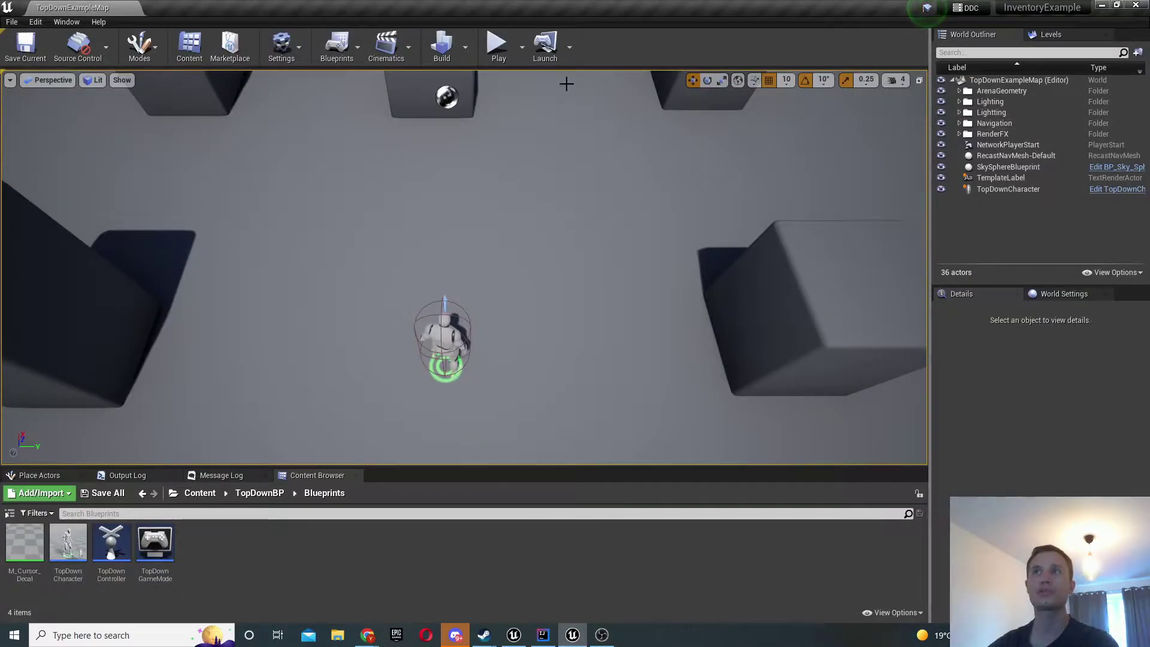
{"action": "left_click", "coordinate": [497, 40]}
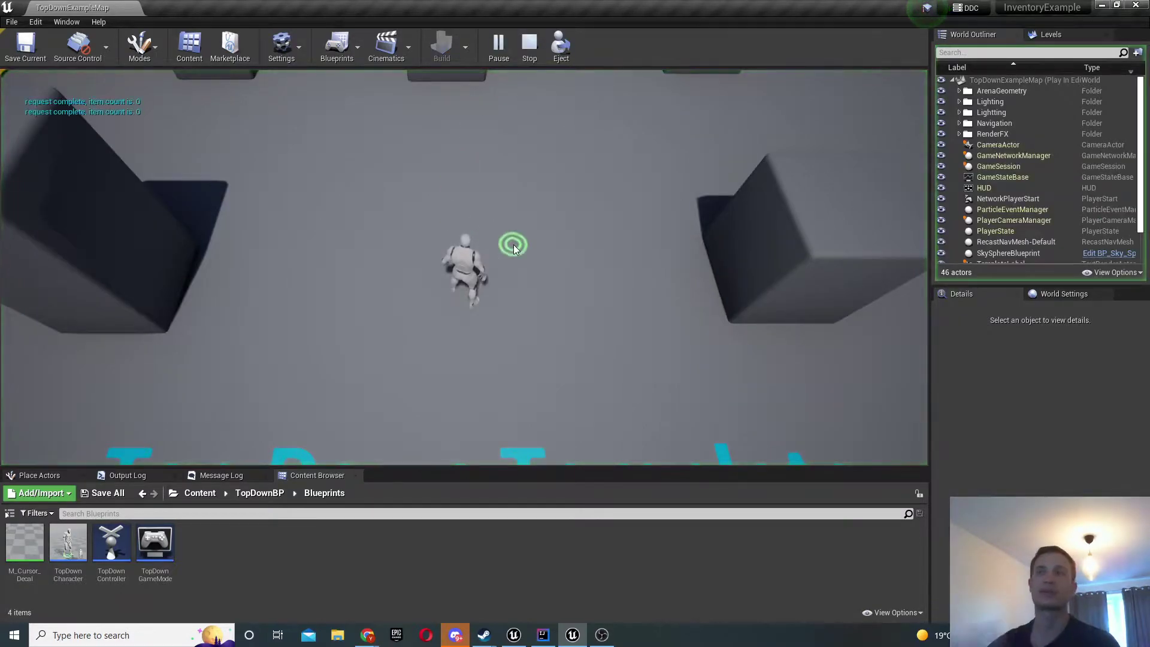
{"action": "key", "text": "i"}
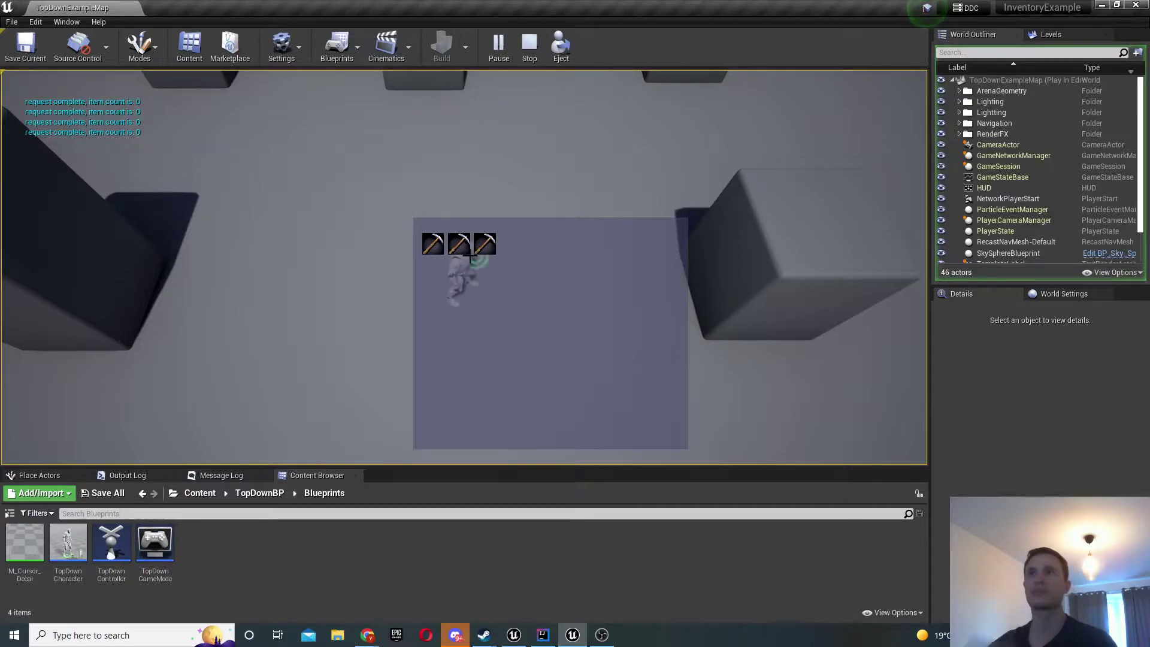
{"action": "left_click", "coordinate": [459, 244]}
{"action": "key", "text": "i"}
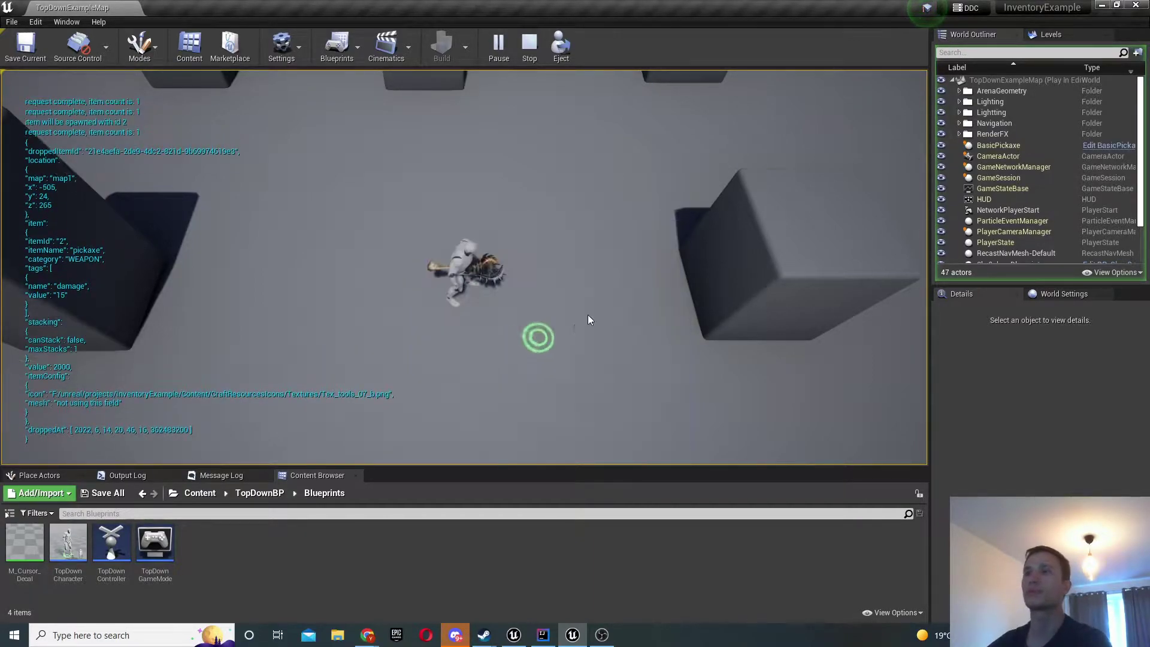
{"action": "key", "text": "e"}
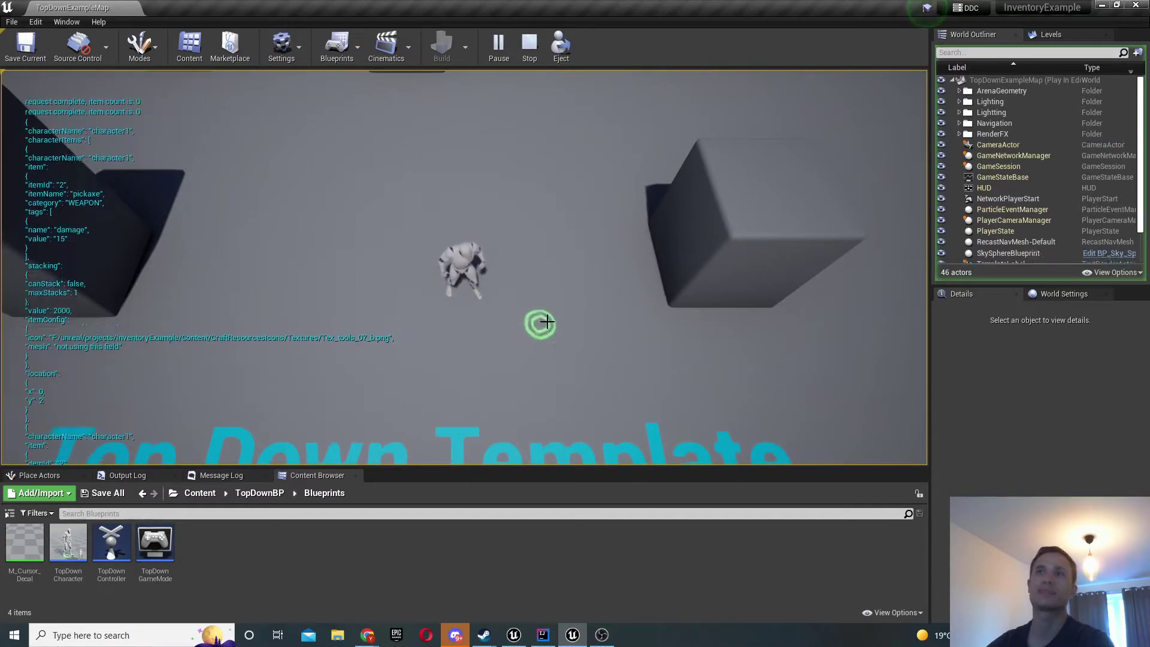
- Repeat the pickaxe drop and pickup test in the basic inventory, and stop the simulation
{"action": "key", "text": "i"}
{"action": "left_click", "coordinate": [372, 264]}
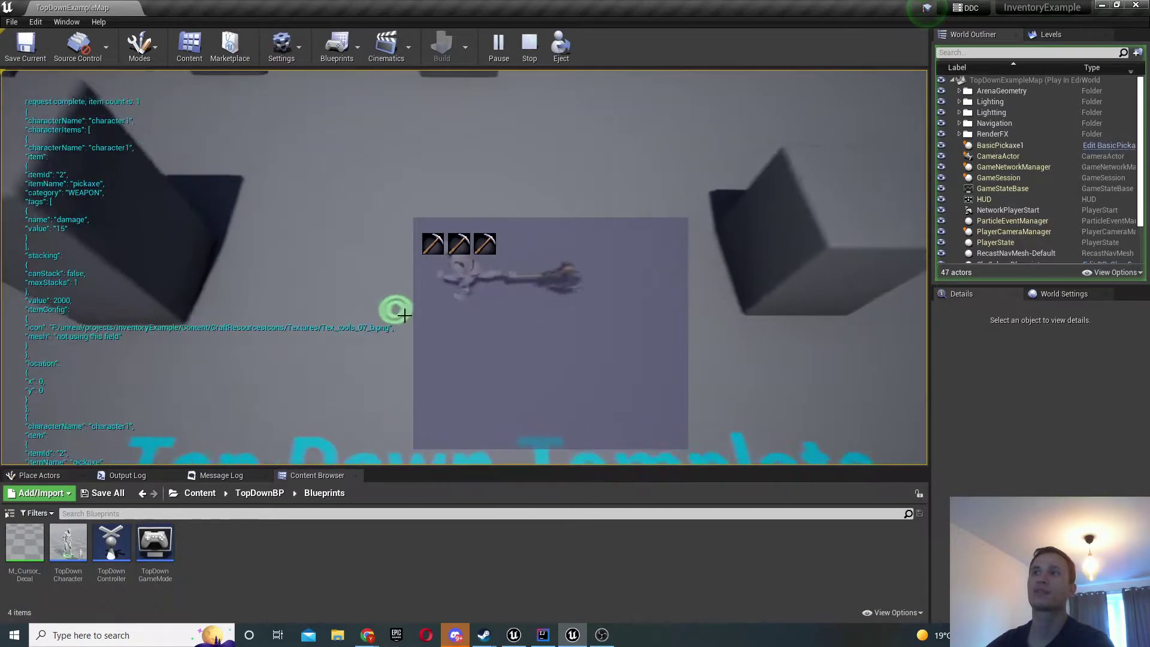
{"action": "key", "text": "i"}
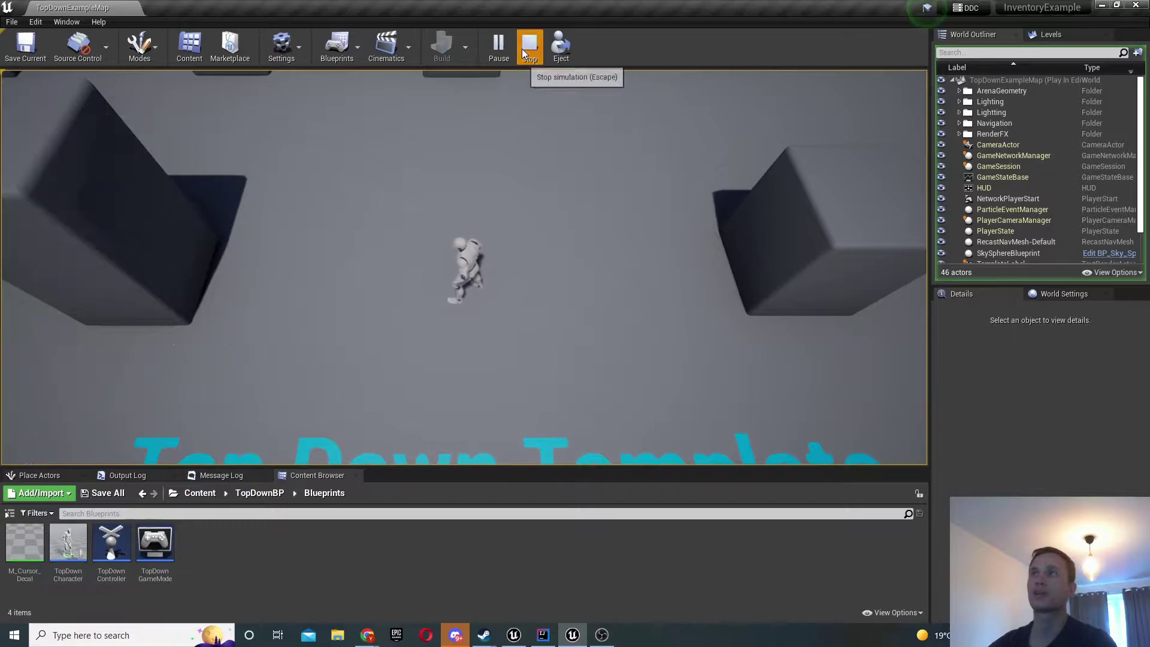
{"action": "left_click", "coordinate": [529, 43]}
- Switch to the RPG_Online project, play it, test dropping and picking up pickaxes with the styled inventory, and end the preview
{"action": "key", "text": "alt+Tab"}
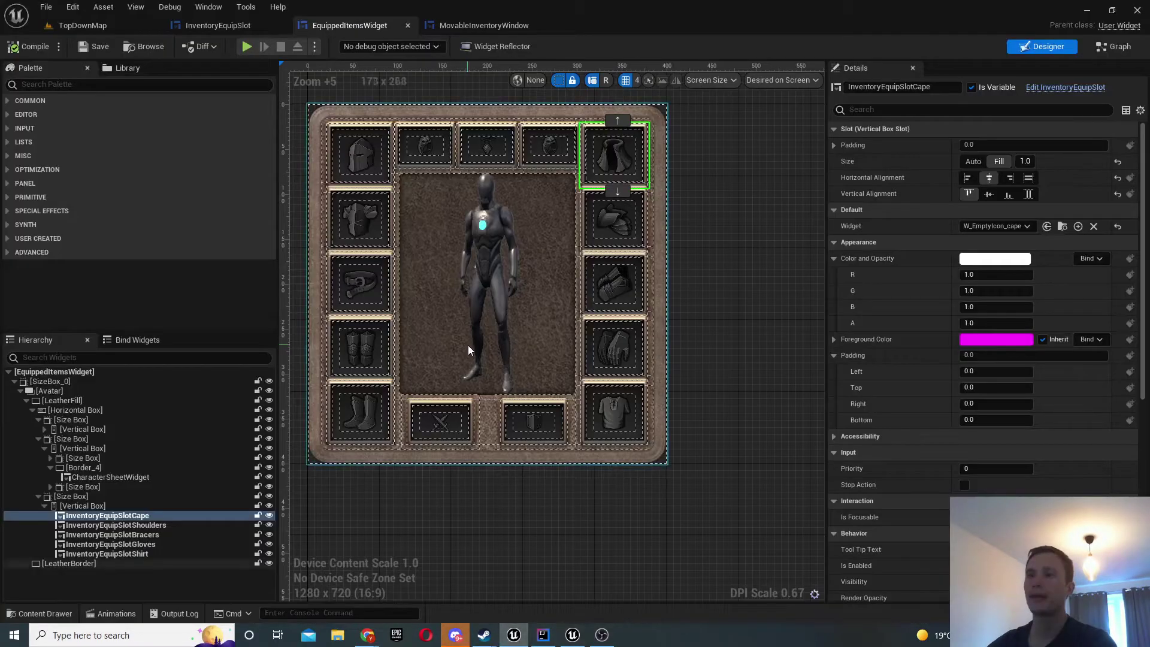
{"action": "left_click", "coordinate": [246, 46]}
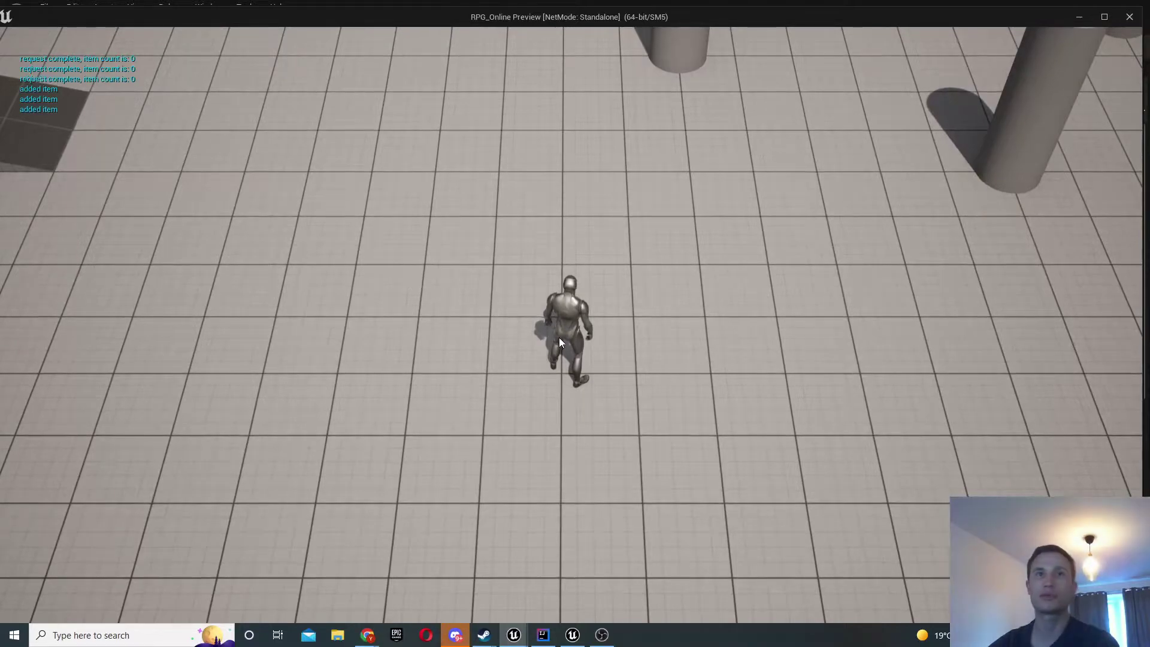
{"action": "key", "text": "i"}
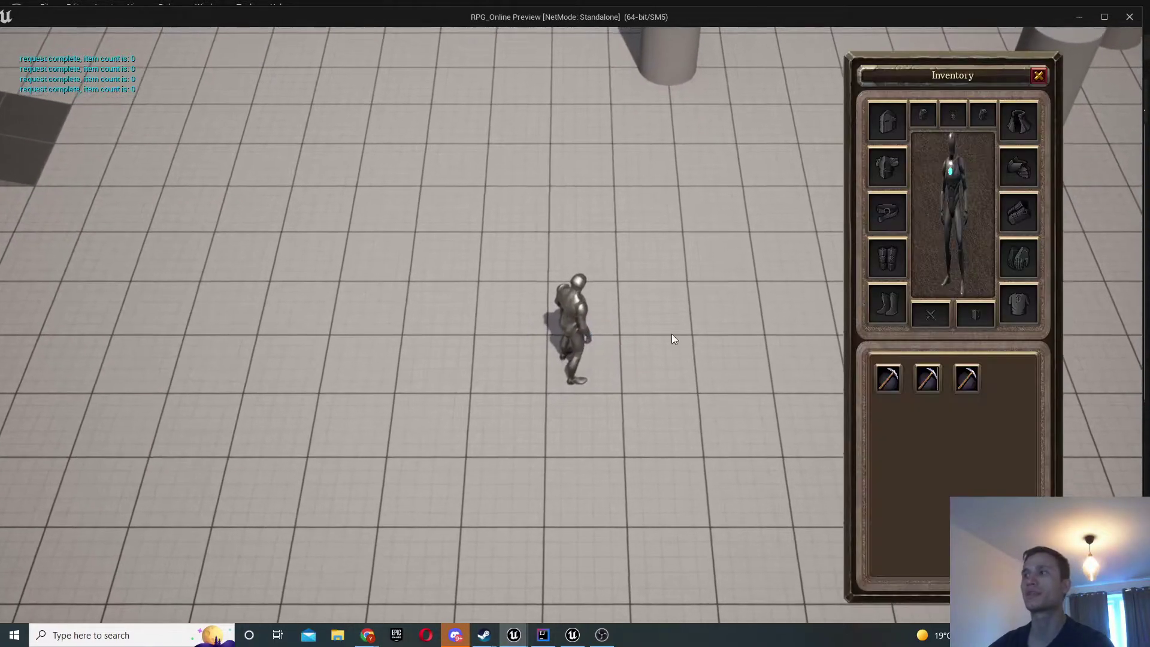
{"action": "left_click_drag", "start_coordinate": [888, 378], "coordinate": [640, 348]}
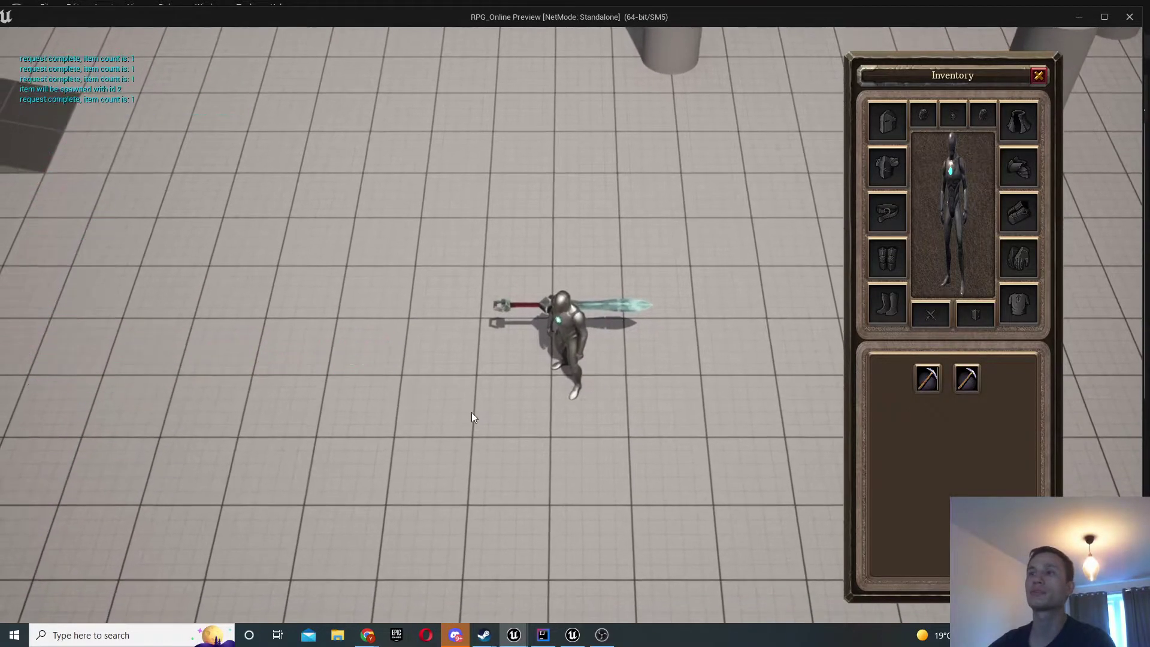
{"action": "left_click", "coordinate": [472, 412]}
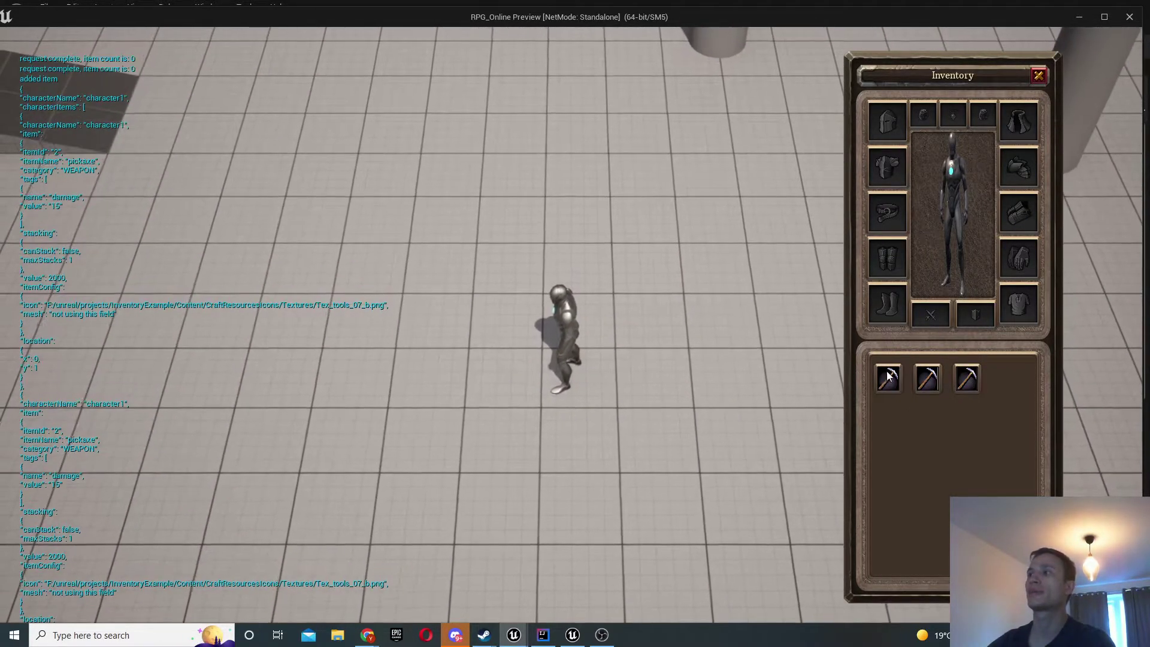
{"action": "left_click_drag", "start_coordinate": [929, 387], "coordinate": [559, 248]}
{"action": "left_click", "coordinate": [558, 250]}
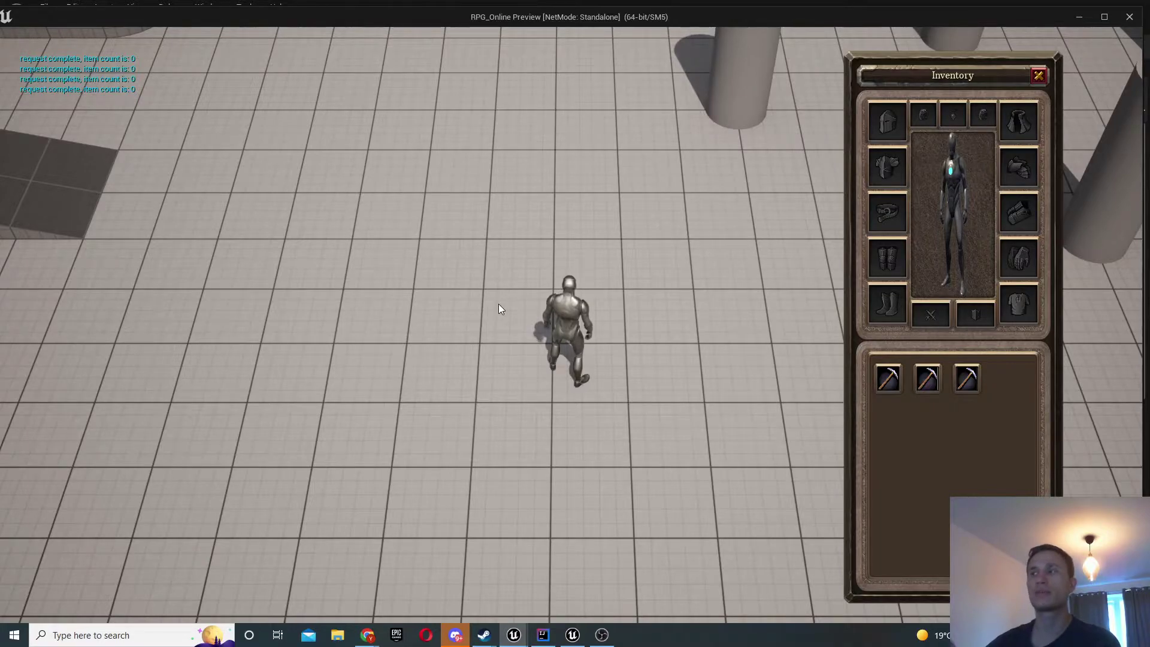
{"action": "key", "text": "Escape"}
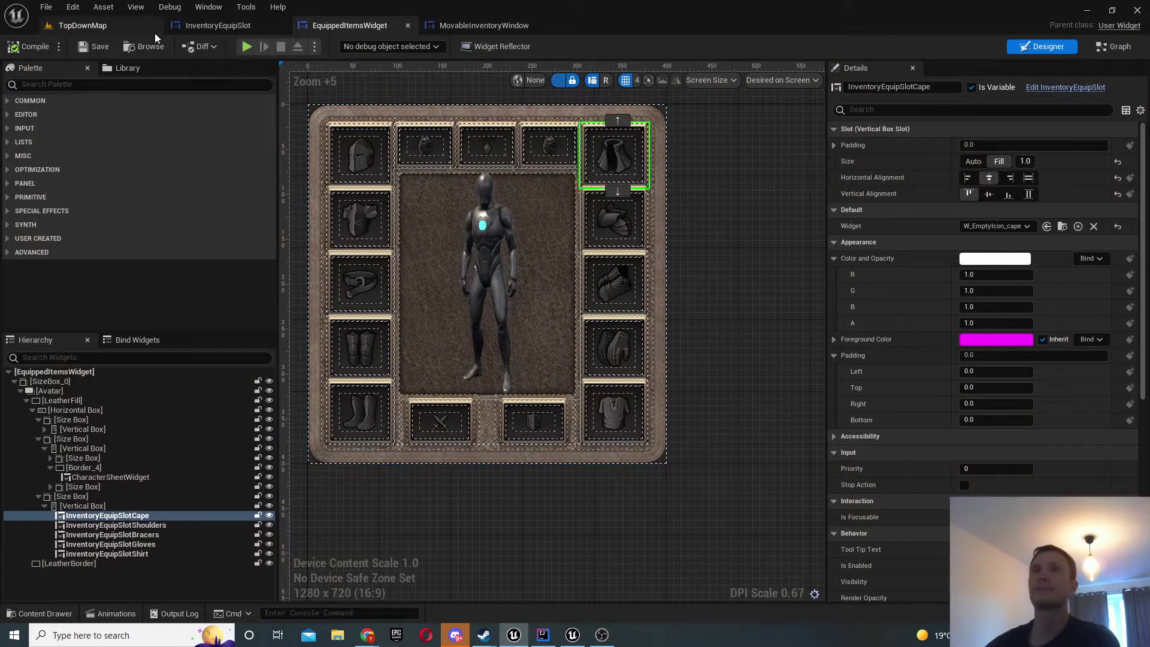
- Return to the TopDownMap level and browse to the Inventory folder inside Modules
{"action": "left_click", "coordinate": [104, 28]}
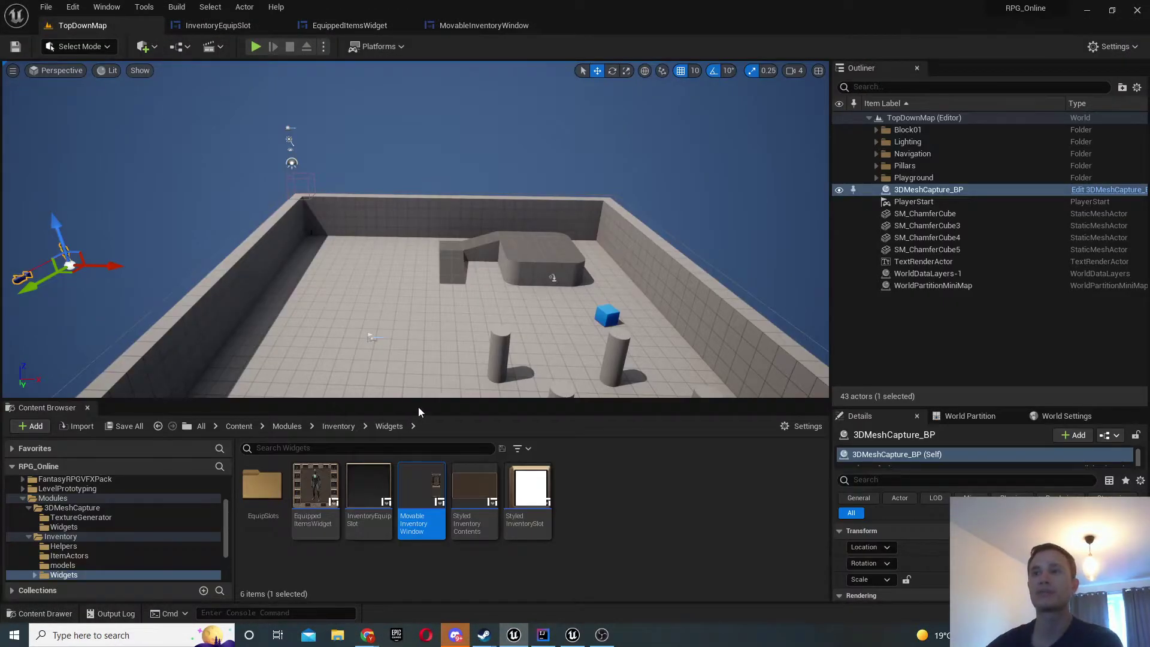
{"action": "left_click", "coordinate": [53, 499]}
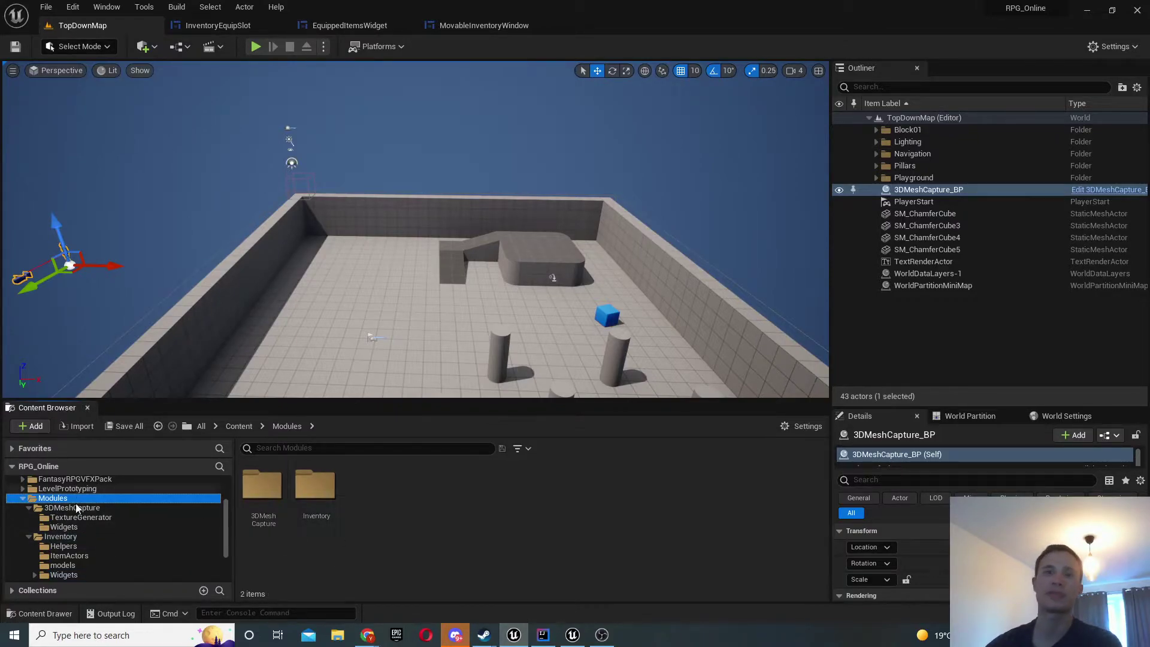
{"action": "double_click", "coordinate": [315, 487]}
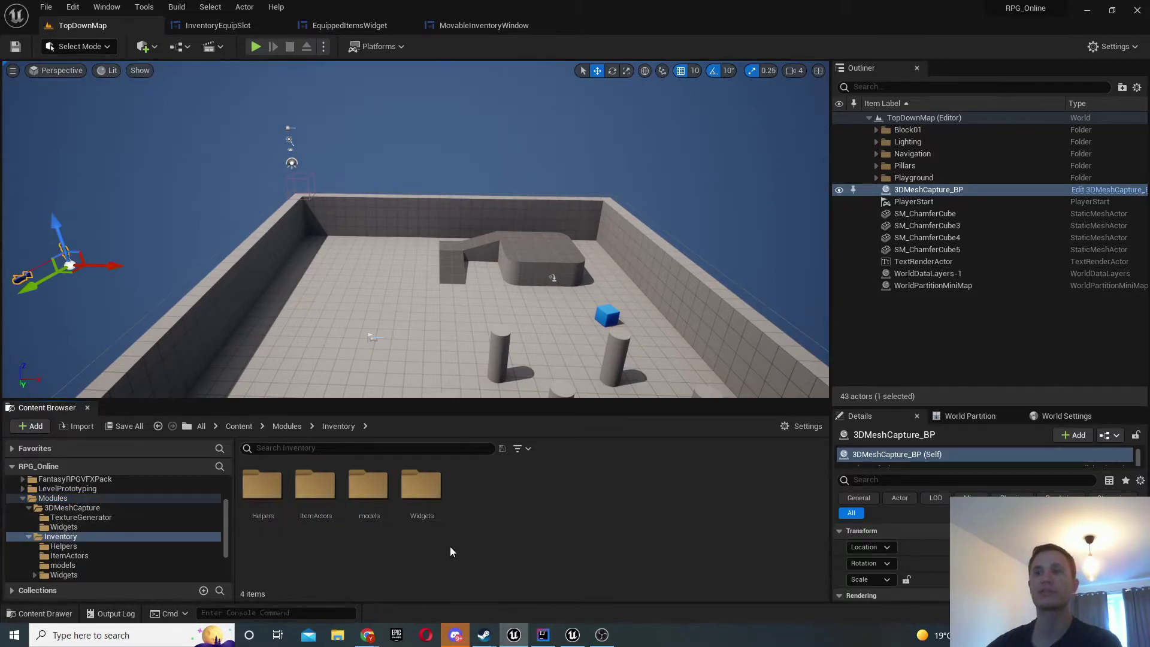
- Switch to the InventoryExample project and browse to TopDownBP's Inventory folder to compare its subfolders, selecting Widgets
{"action": "left_click", "coordinate": [571, 634]}
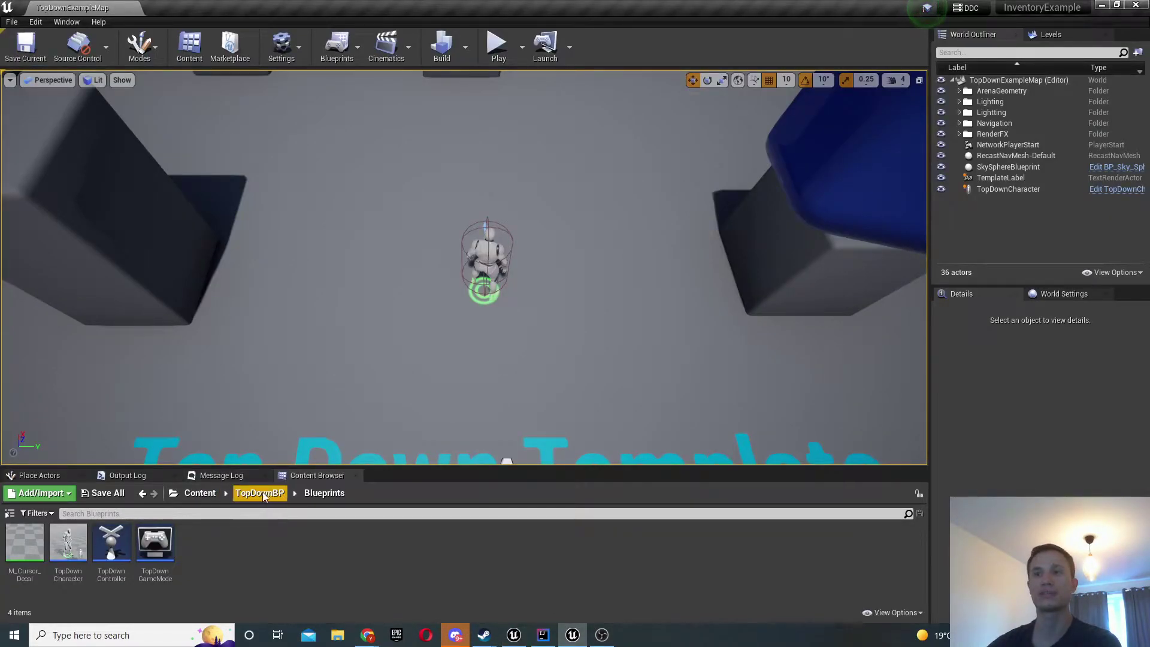
{"action": "left_click", "coordinate": [201, 493]}
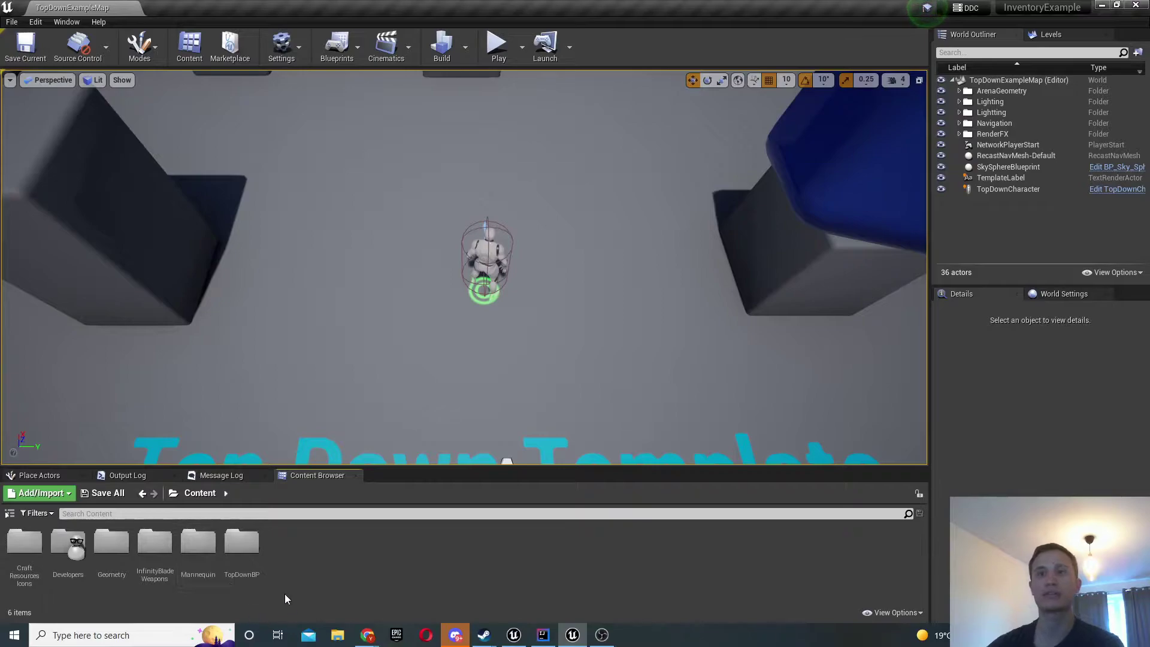
{"action": "double_click", "coordinate": [241, 544]}
{"action": "double_click", "coordinate": [128, 545]}
{"action": "left_click", "coordinate": [55, 550]}
{"action": "left_click", "coordinate": [111, 545]}
{"action": "left_click", "coordinate": [155, 545]}
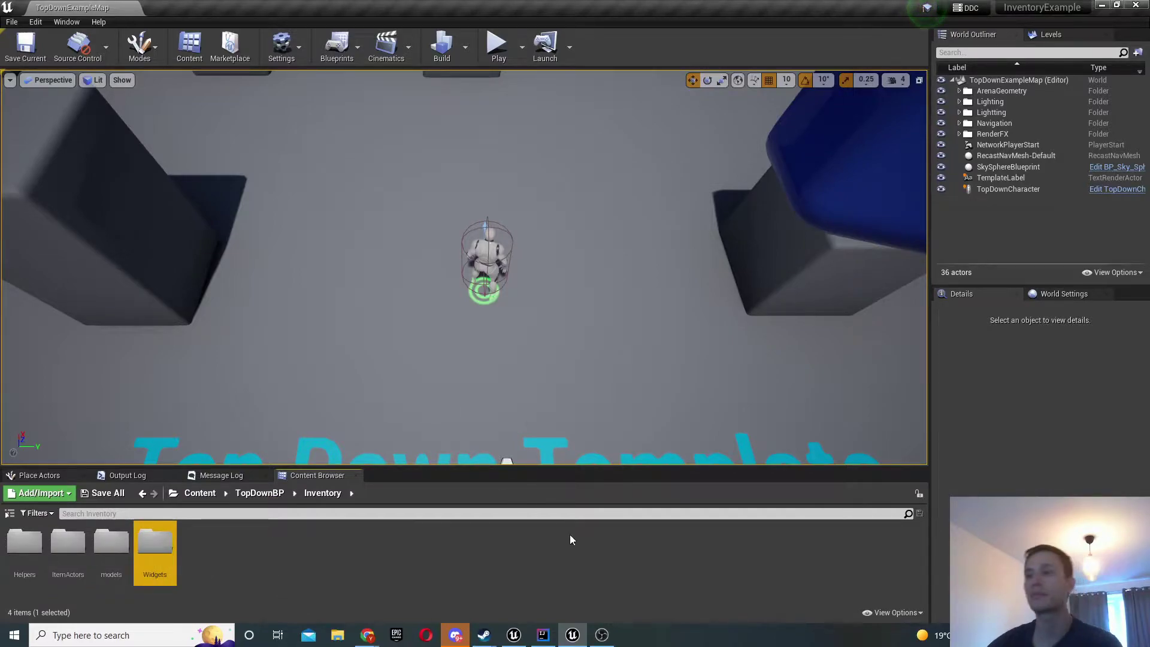
- Switch back to the RPG_Online project and open the MovableInventoryWindow widget from the Inventory module's Widgets folder
{"action": "left_click", "coordinate": [513, 635]}
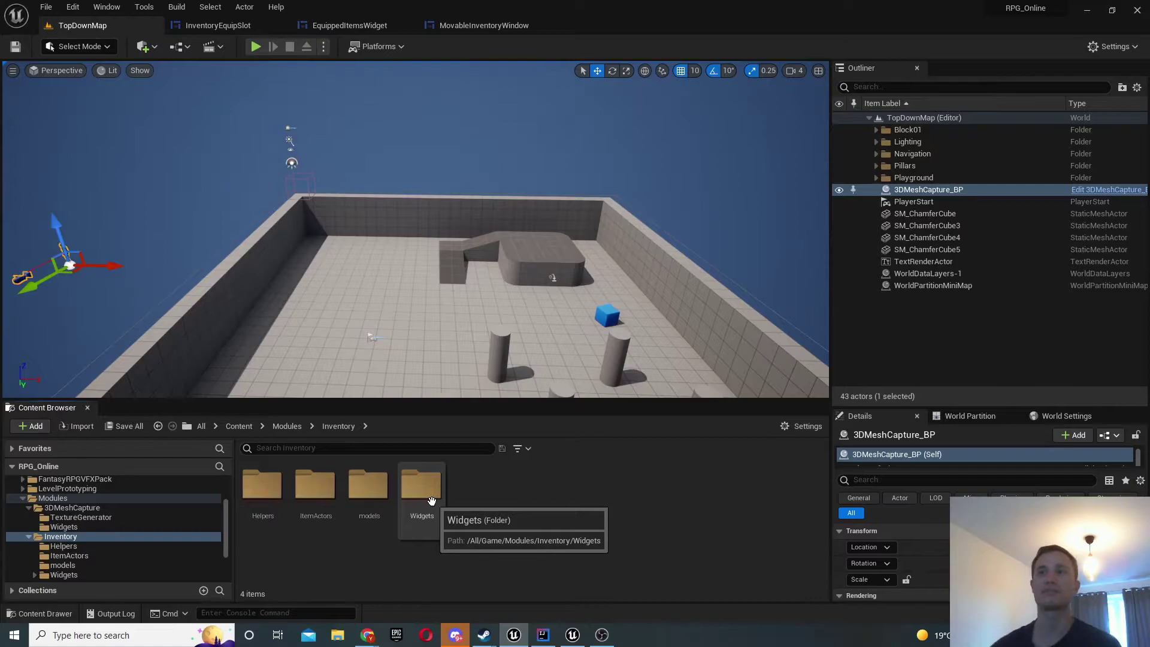
{"action": "double_click", "coordinate": [422, 488]}
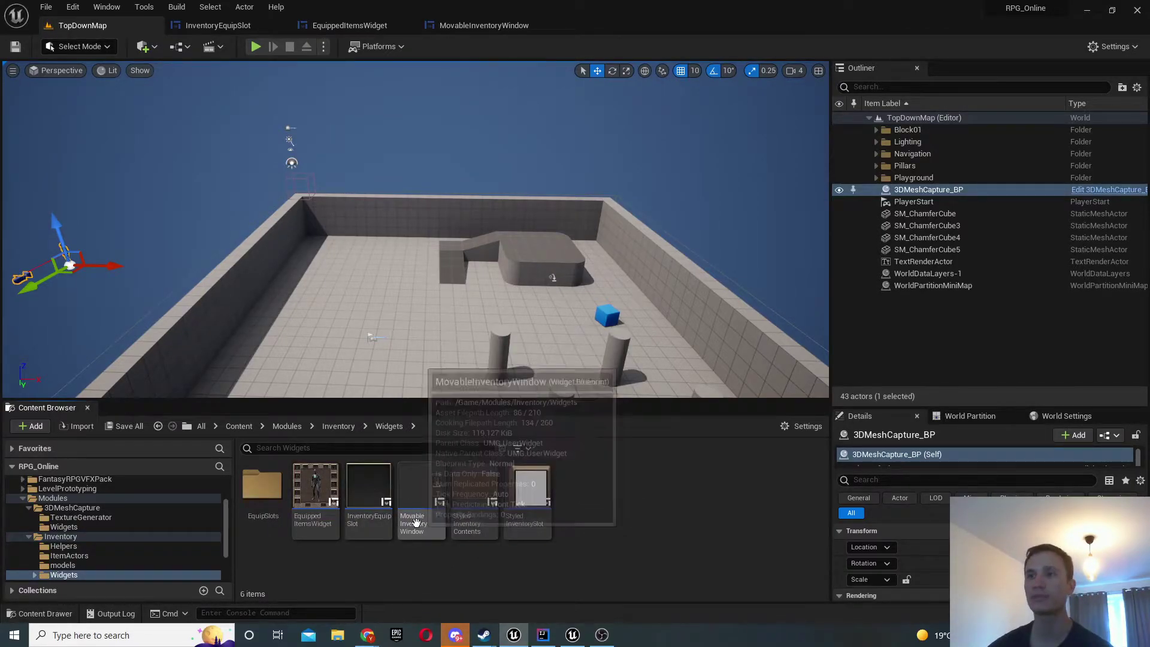
{"action": "double_click", "coordinate": [416, 489]}
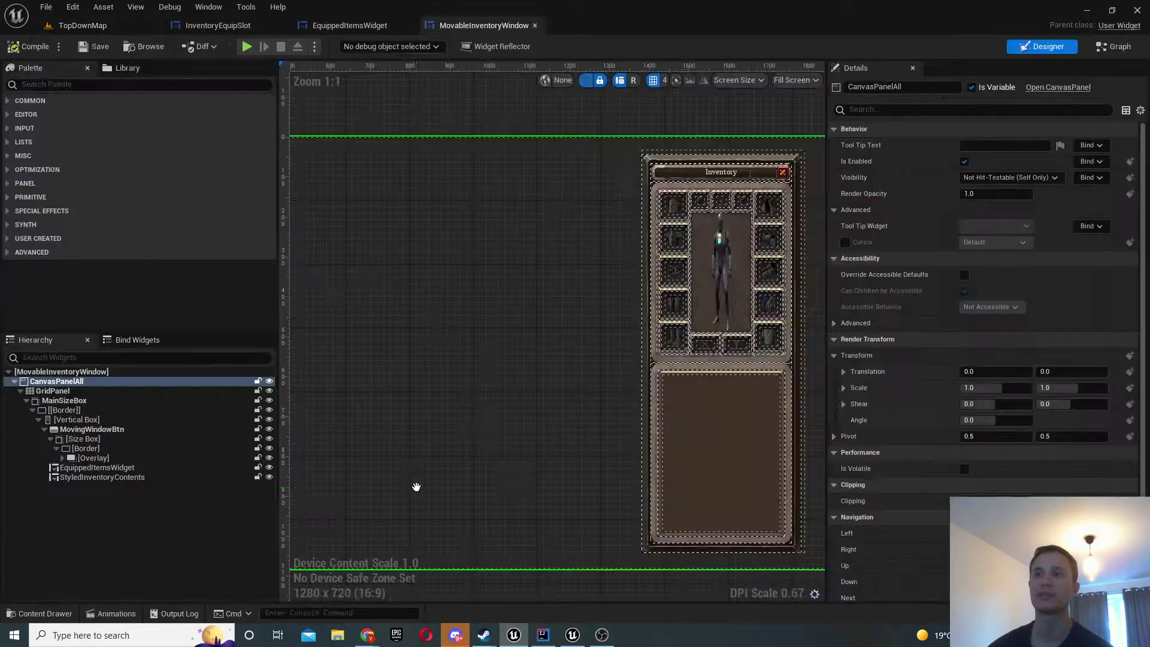
- Examine the widget's full canvas, and select GridPanel to inspect the inventory window and its title bar
{"action": "scroll", "coordinate": [470, 328], "scroll_direction": "down", "scroll_amount": 4}
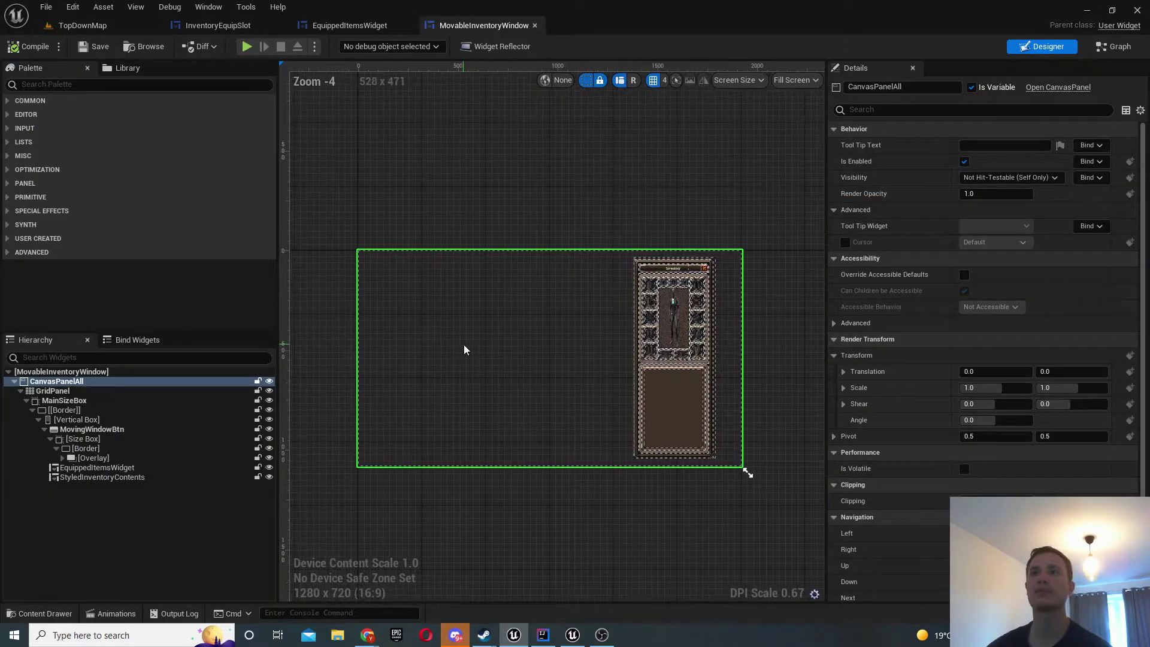
{"action": "left_click", "coordinate": [99, 390]}
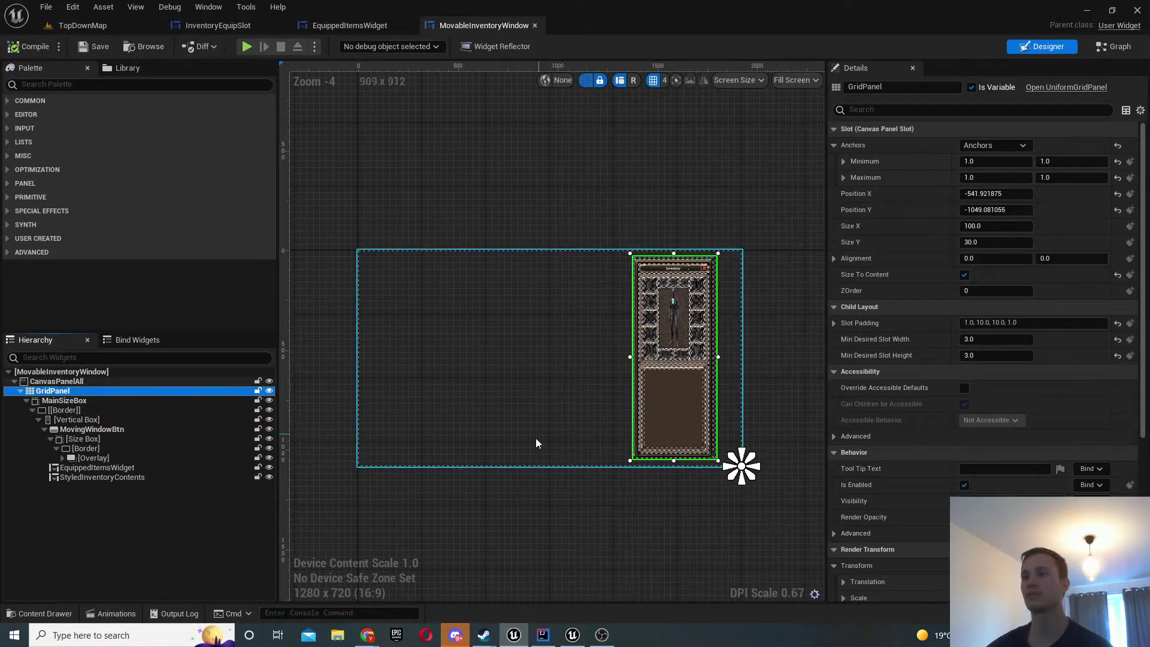
{"action": "scroll", "coordinate": [671, 264], "scroll_direction": "up", "scroll_amount": 7}
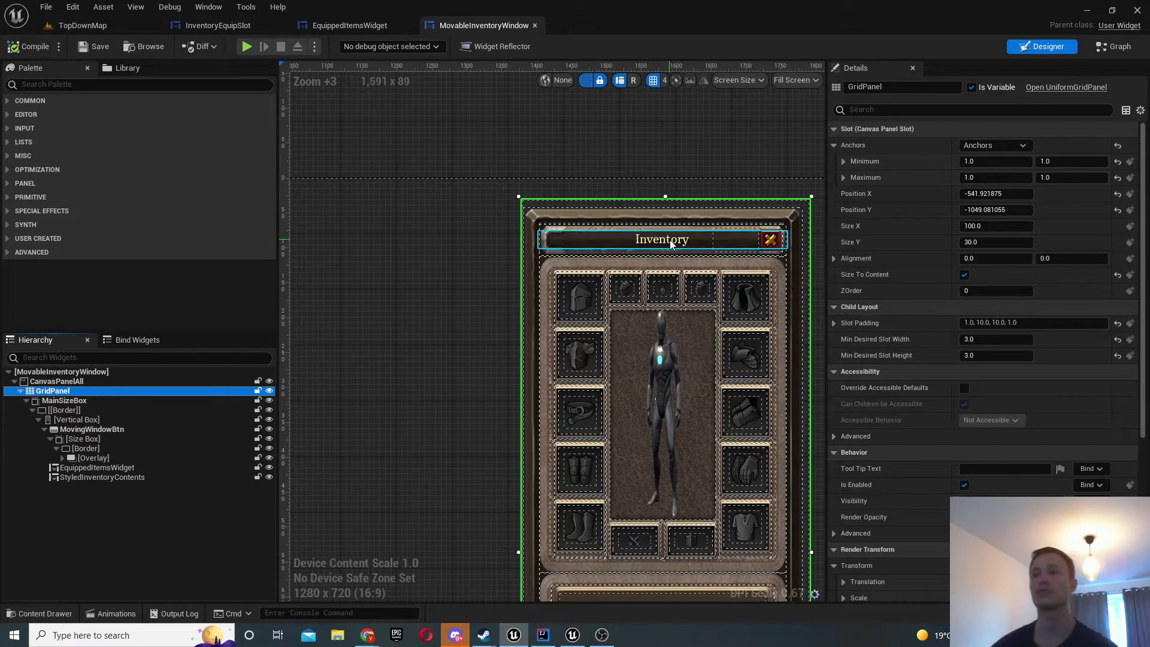
- Switch to the Chrome browser and bring up the YouTube video "UE4 - How to make movable Widgets?"
{"action": "mouse_move", "coordinate": [368, 635]}
{"action": "left_click", "coordinate": [444, 588]}
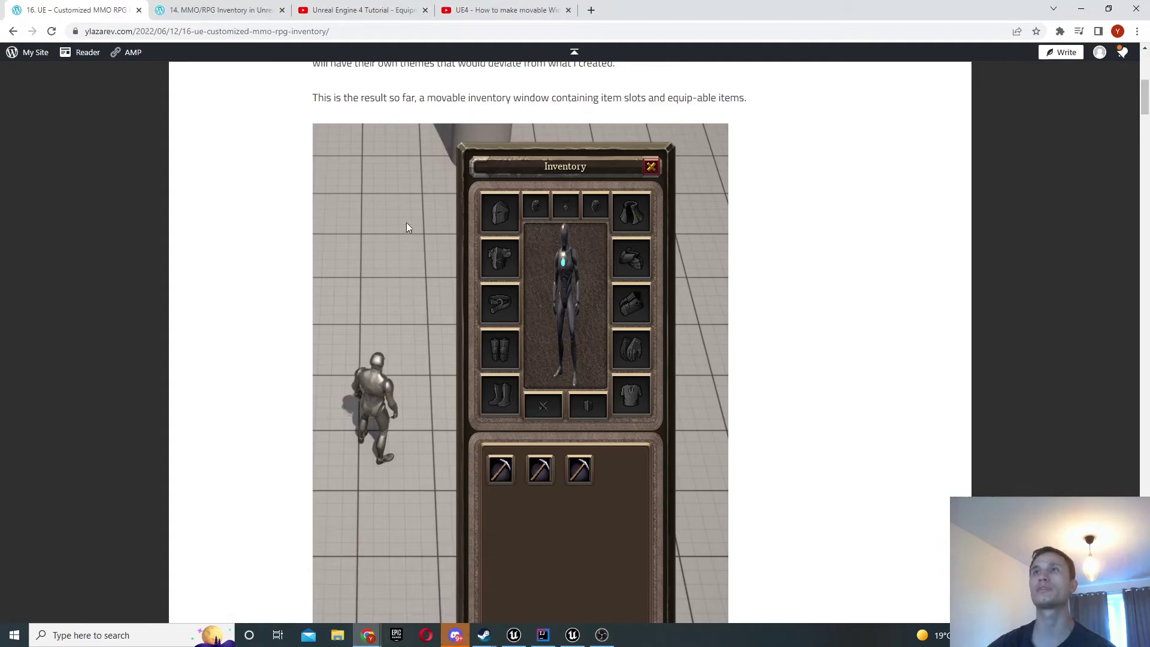
{"action": "left_click", "coordinate": [490, 10]}
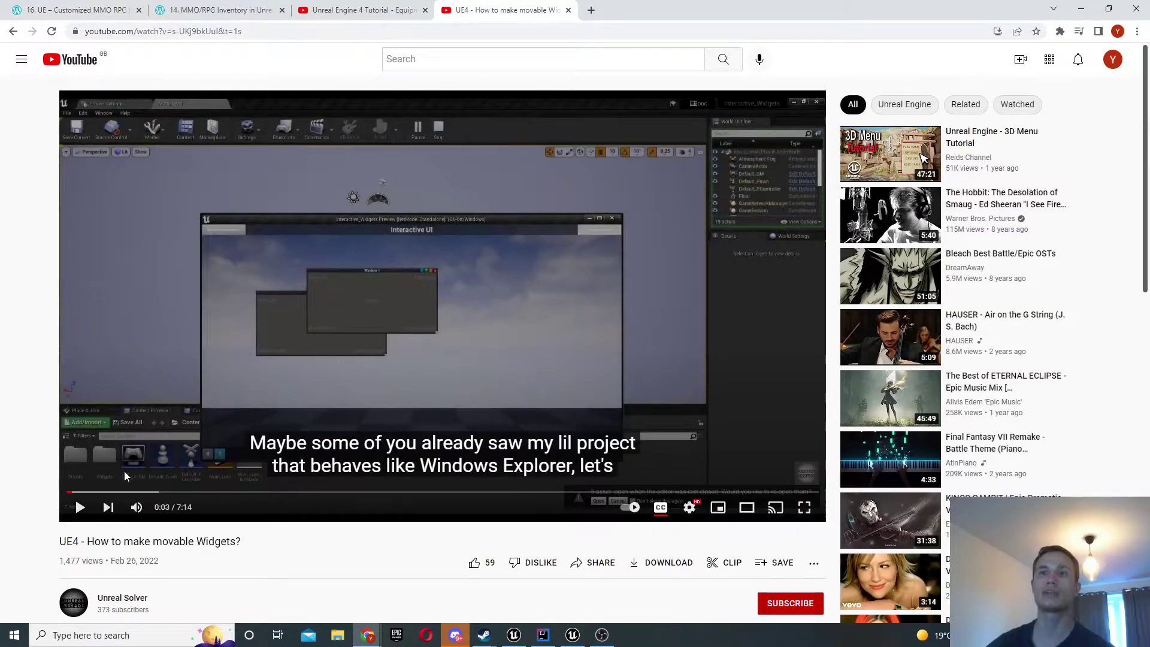
- Mute the movable widgets video, play its opening seconds to show windows being moved around, and pause it
{"action": "left_click", "coordinate": [137, 507]}
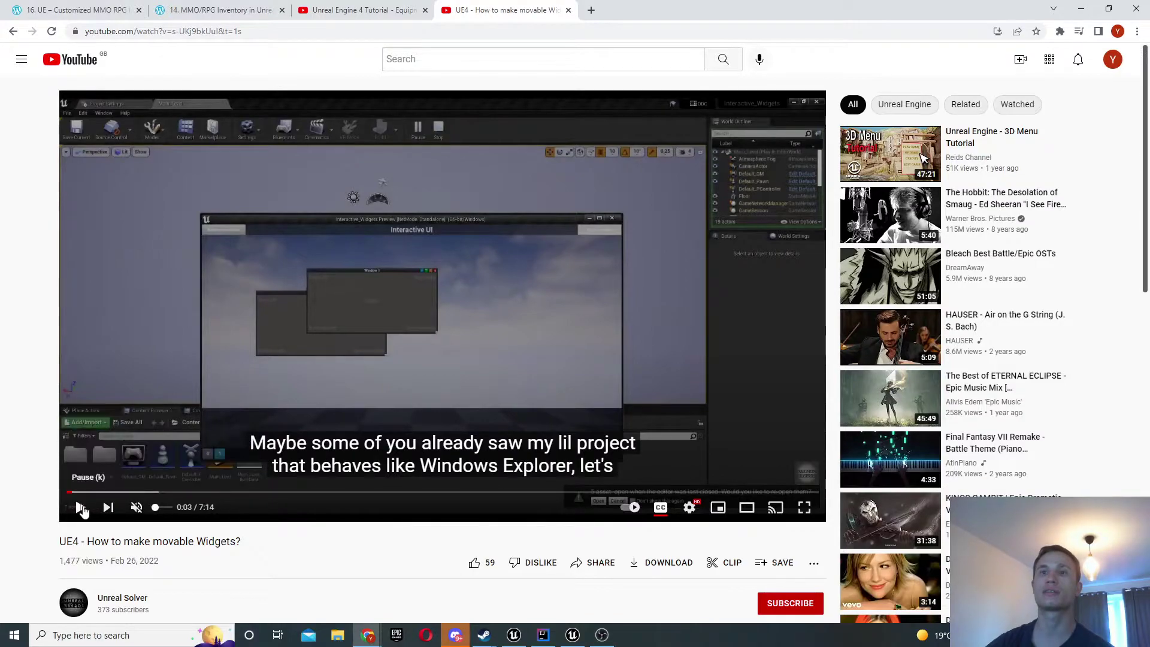
{"action": "left_click", "coordinate": [368, 358]}
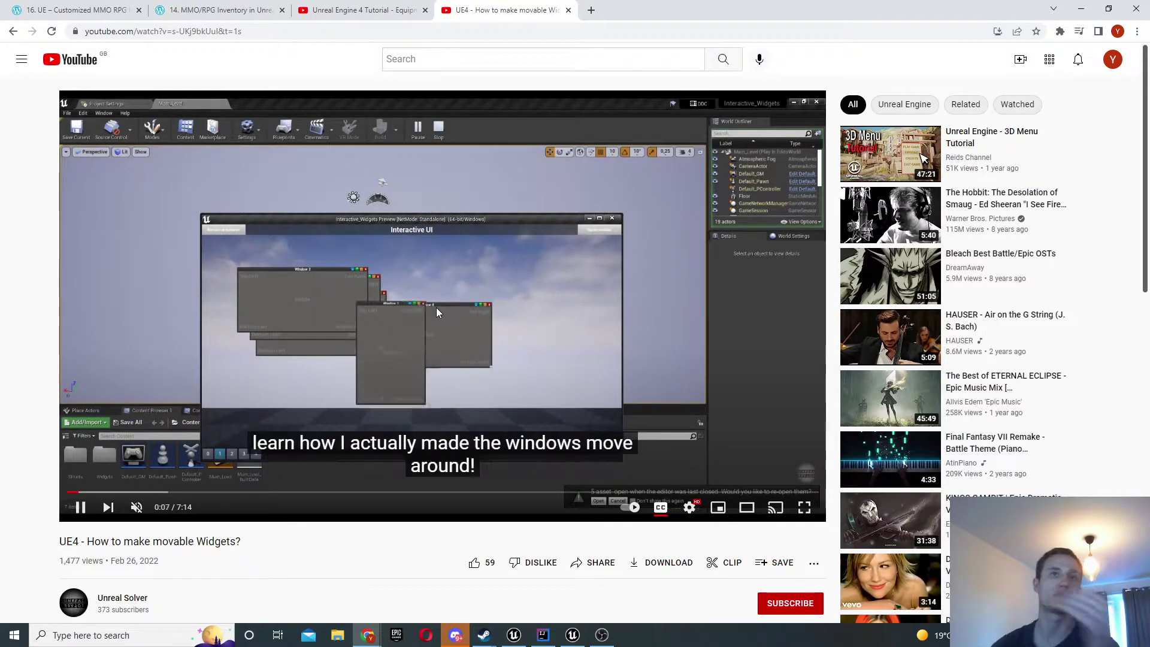
{"action": "left_click", "coordinate": [318, 343]}
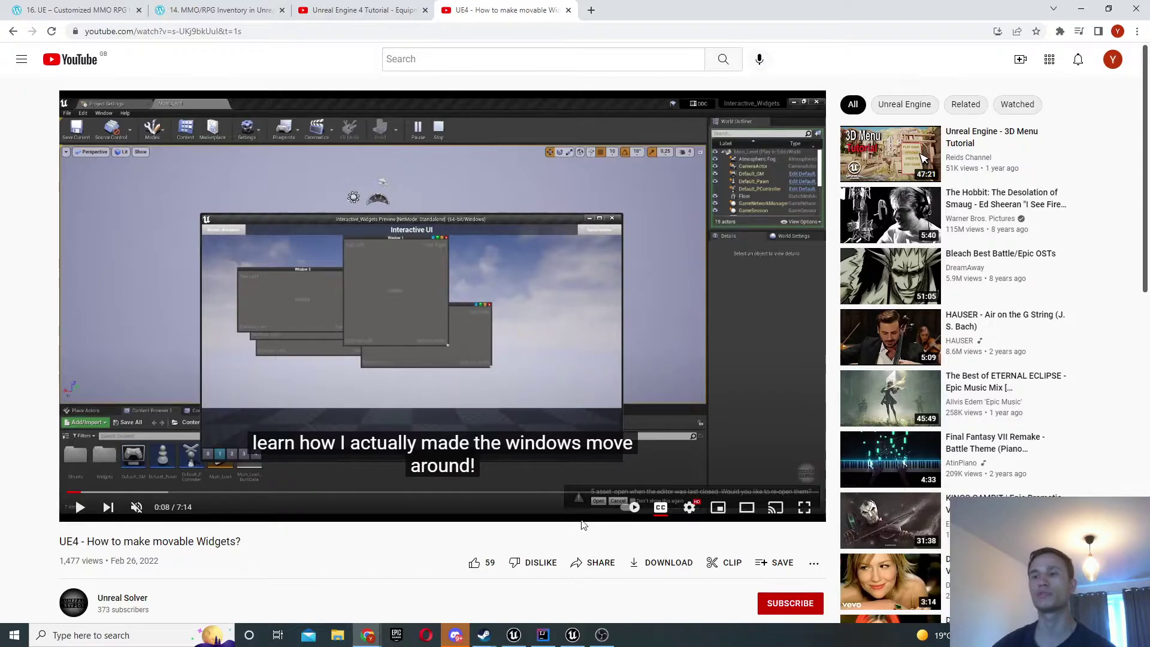
- Switch back to the RPG_Online project in Unreal Editor and examine the full layout of MovableInventoryWindow
{"action": "left_click", "coordinate": [514, 635]}
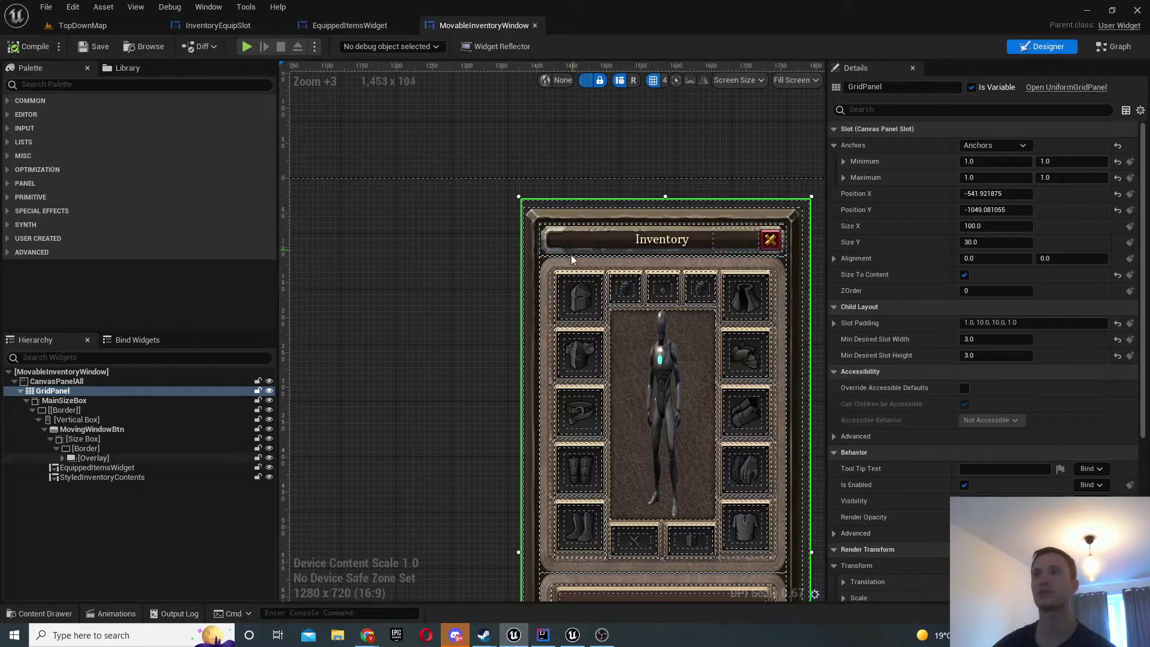
{"action": "right_click_drag", "start_coordinate": [344, 340], "coordinate": [389, 260]}
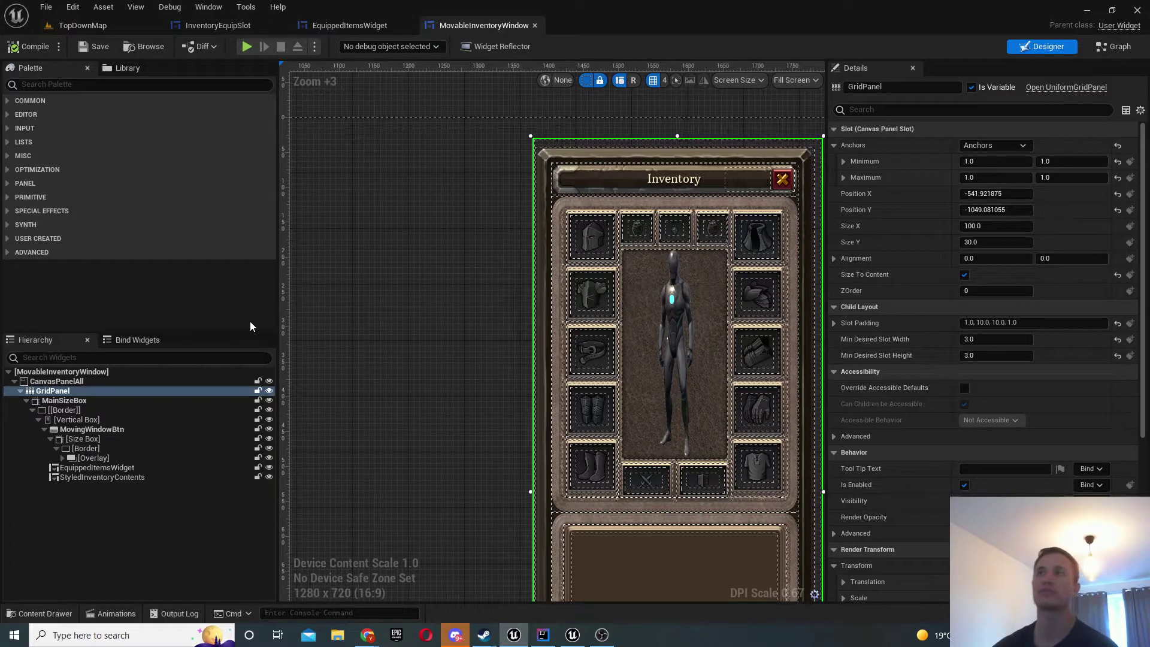
{"action": "scroll", "coordinate": [390, 244], "scroll_direction": "down", "scroll_amount": 3}
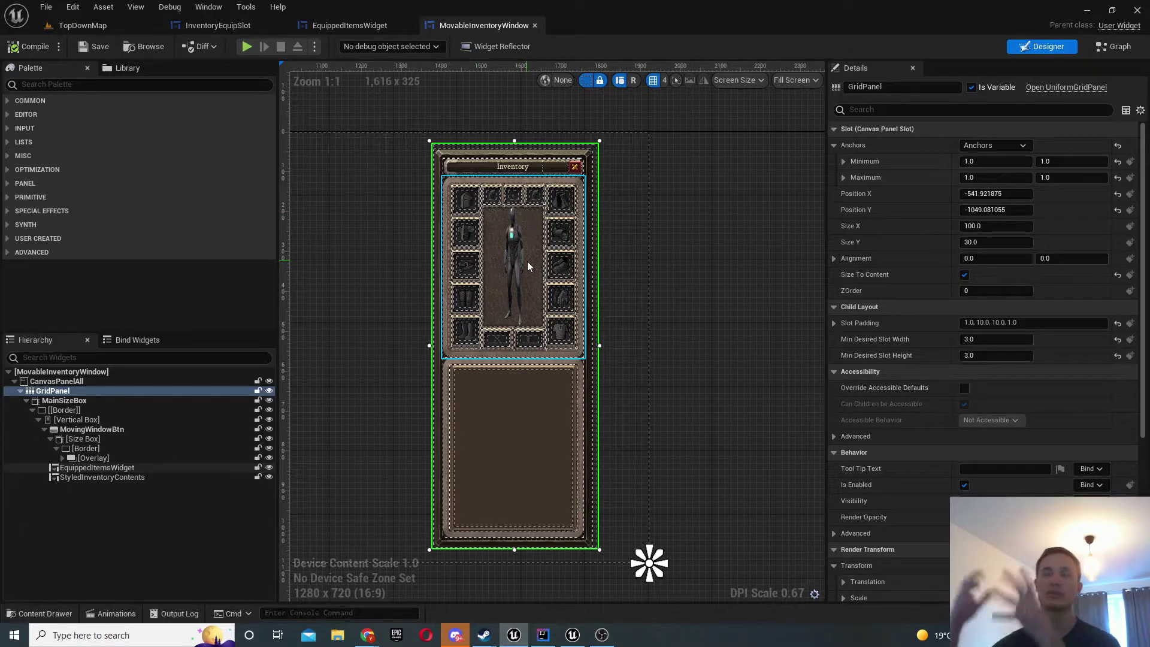
- Select the StyledInventoryContents section of the inventory window and open that widget from the Inventory module's Widgets folder
{"action": "left_click", "coordinate": [522, 415]}
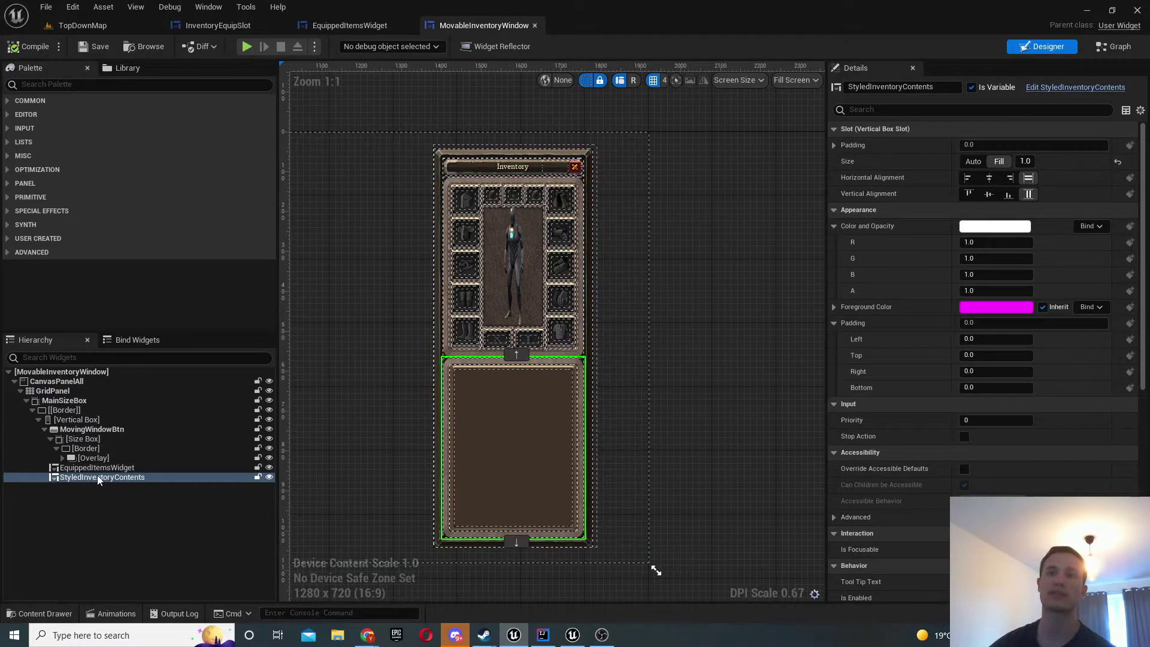
{"action": "left_click", "coordinate": [106, 26]}
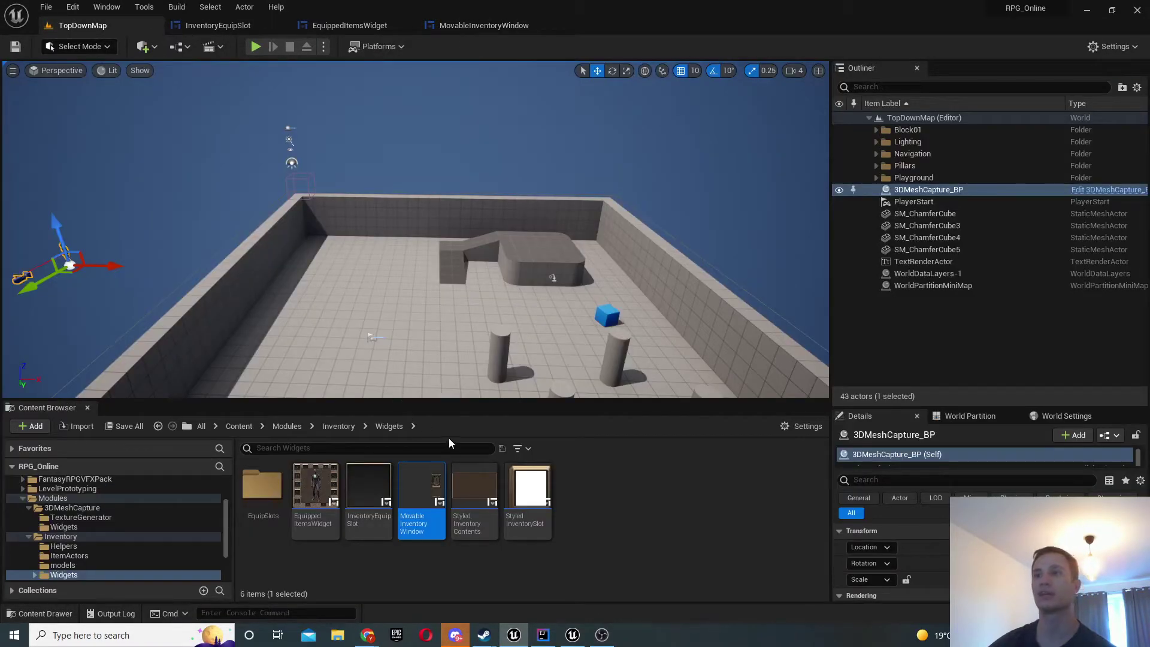
{"action": "double_click", "coordinate": [477, 491]}
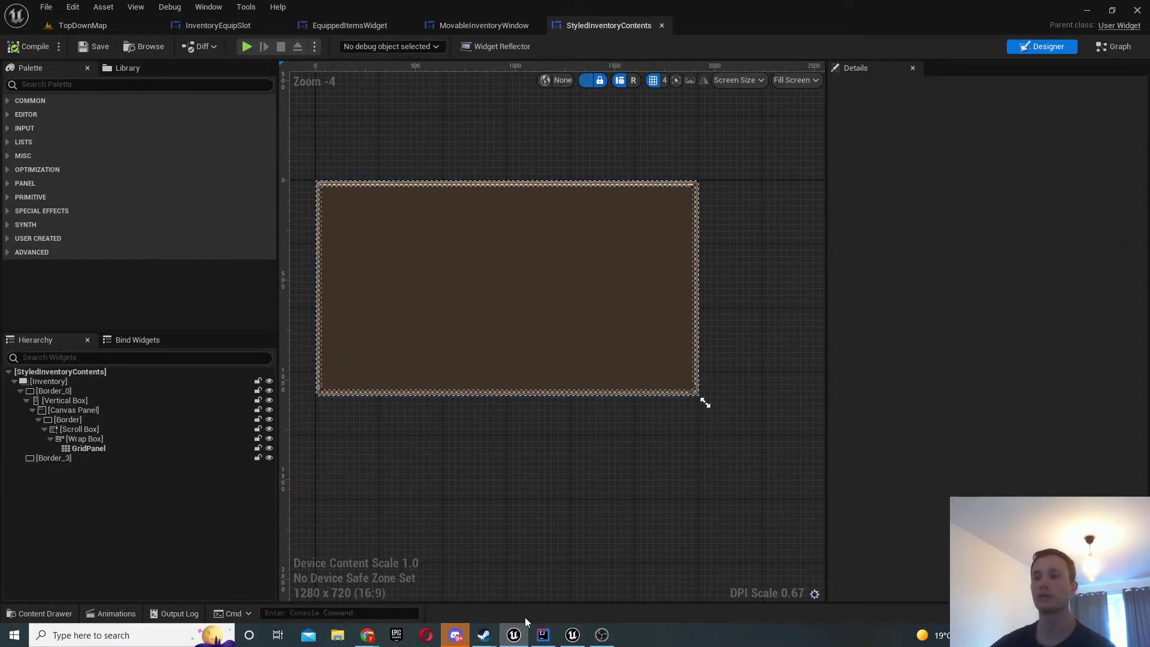
- Switch to the InventoryExample project, open InventoryWidget from the Inventory Widgets folder, and examine its plain background panel
{"action": "left_click", "coordinate": [572, 635]}
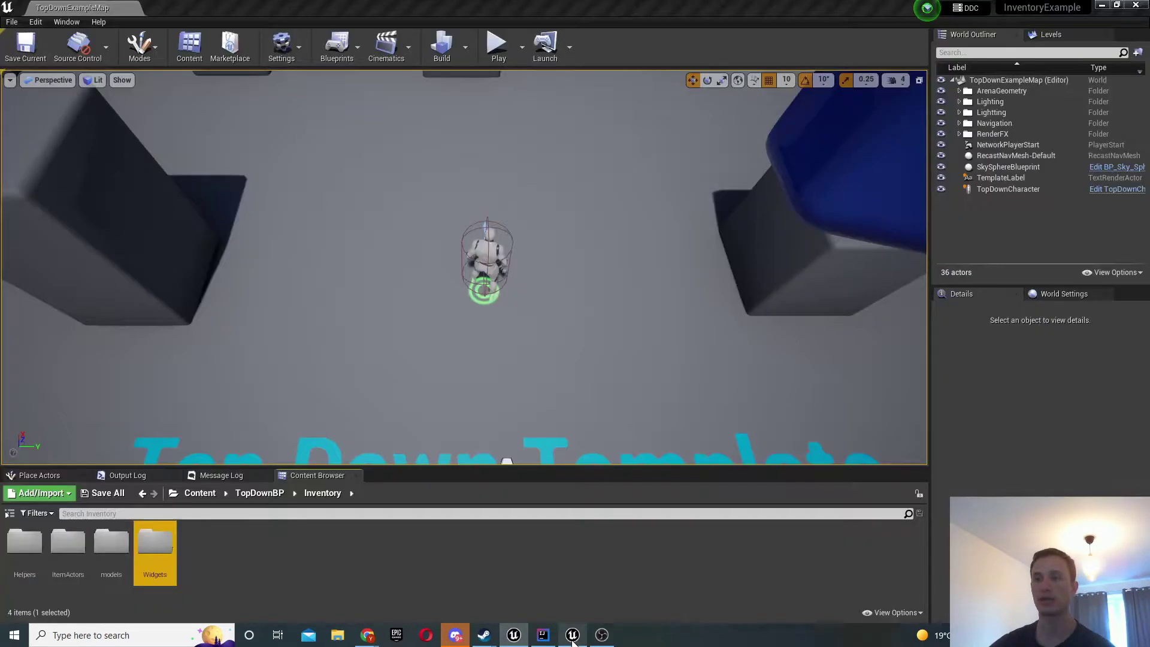
{"action": "double_click", "coordinate": [156, 547]}
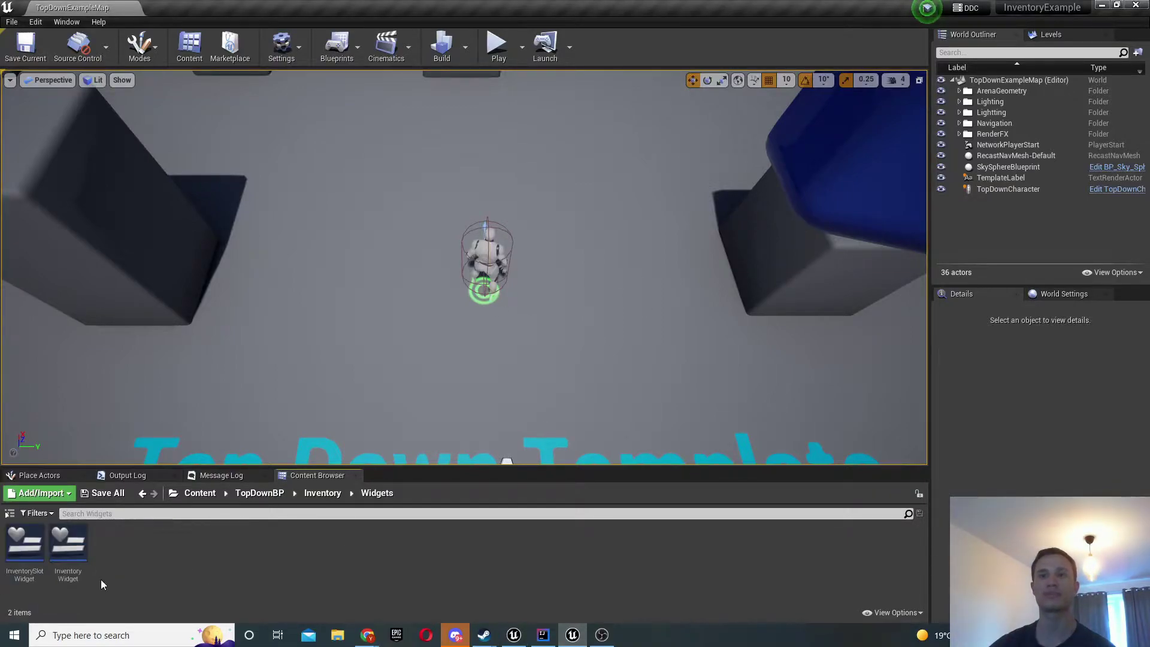
{"action": "left_click", "coordinate": [24, 545]}
{"action": "double_click", "coordinate": [63, 556]}
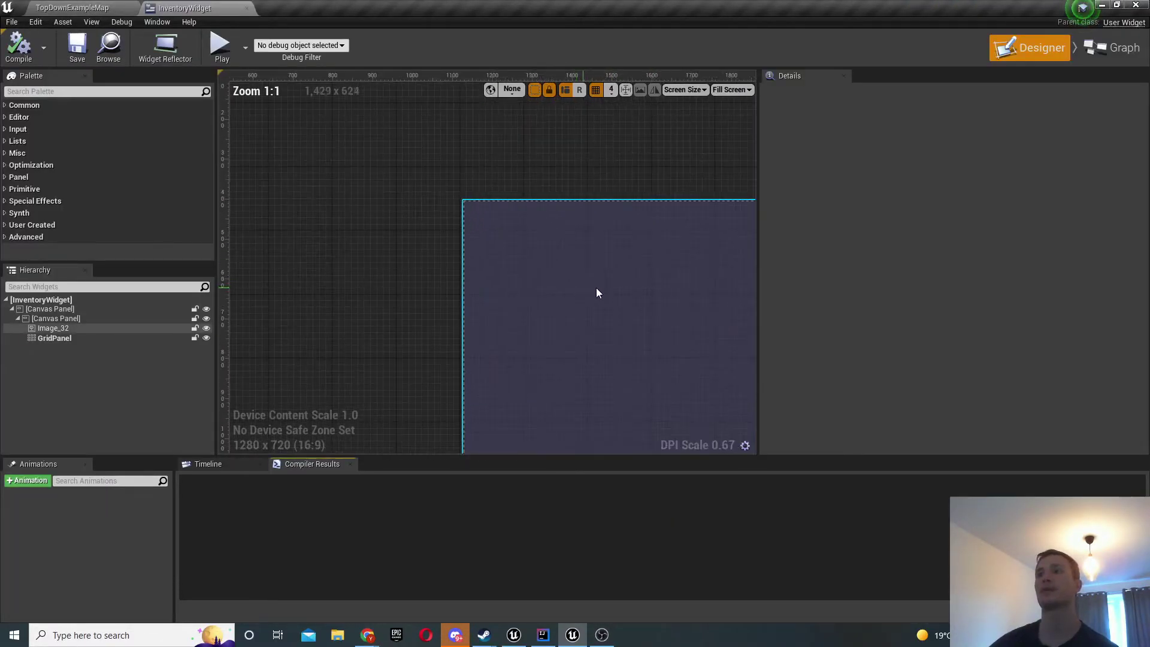
{"action": "right_click_drag", "start_coordinate": [606, 284], "coordinate": [508, 224]}
{"action": "left_click", "coordinate": [559, 163]}
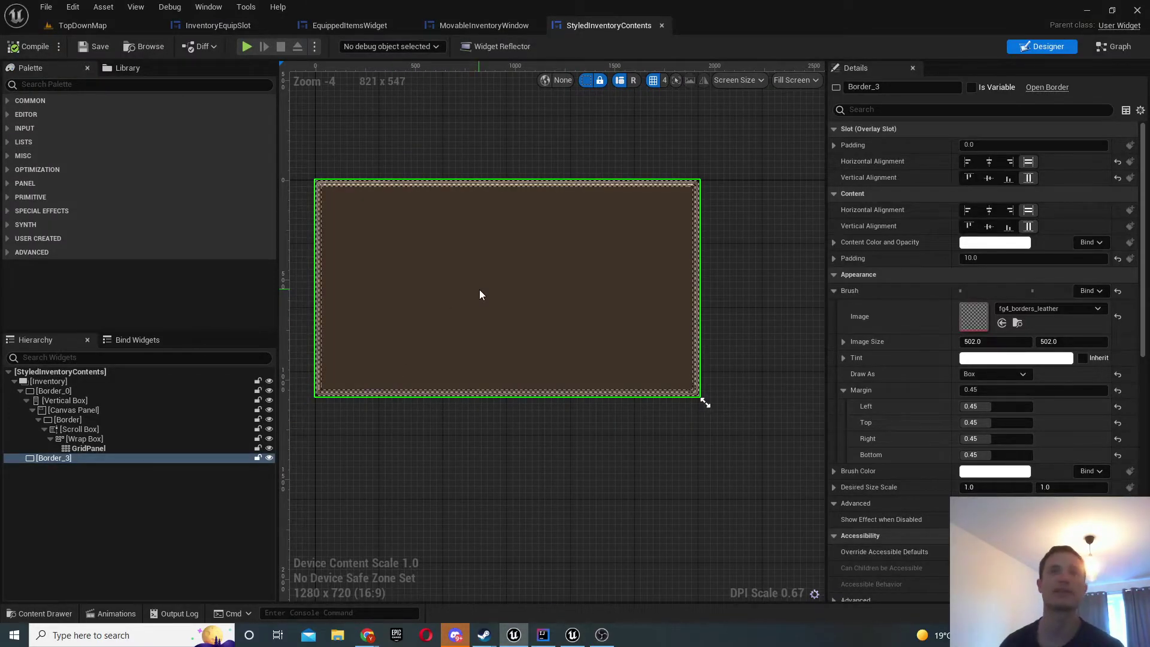
- Return to StyledInventoryContents in RPG_Online and inspect its Border_0, Vertical Box and Canvas Panel
{"action": "left_click", "coordinate": [57, 391]}
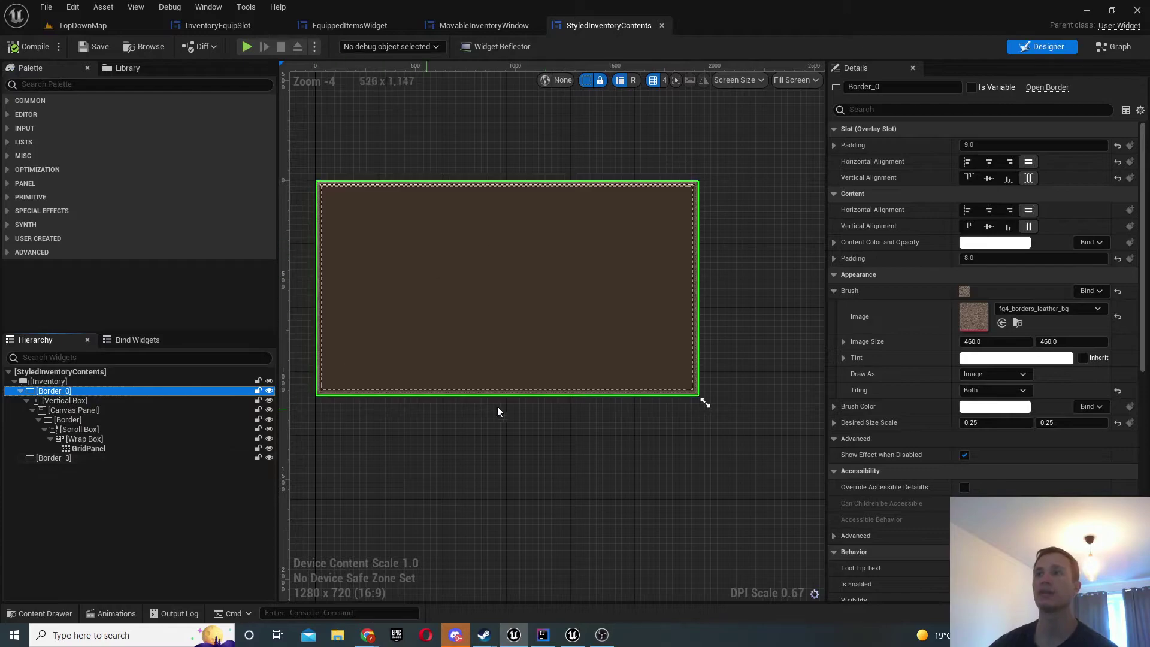
{"action": "left_click", "coordinate": [58, 401]}
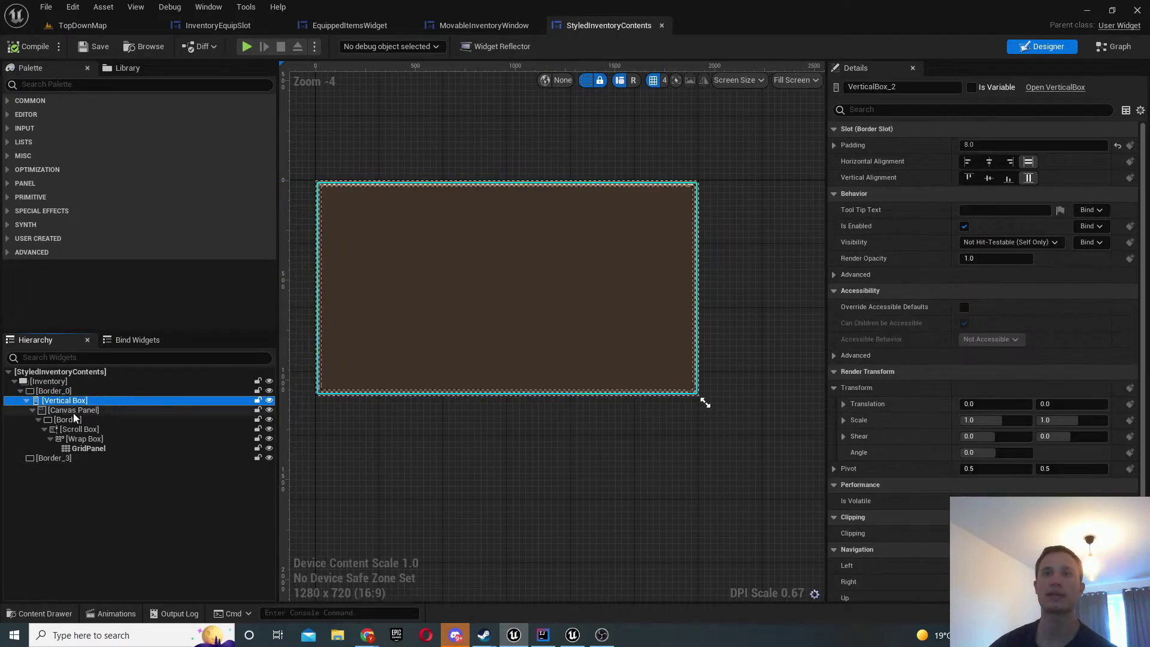
{"action": "left_click", "coordinate": [73, 411]}
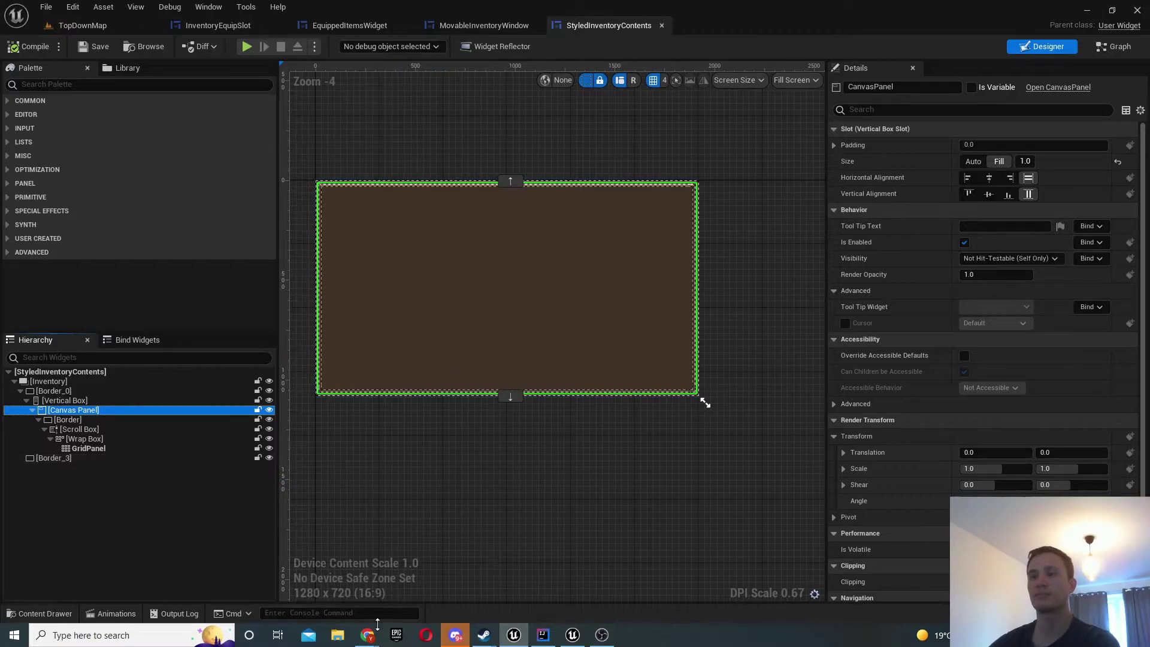
- Switch to Chrome and bring up the customized MMO RPG inventory article at its list of things to do
{"action": "mouse_move", "coordinate": [367, 635]}
{"action": "left_click", "coordinate": [455, 596]}
{"action": "left_click", "coordinate": [72, 10]}
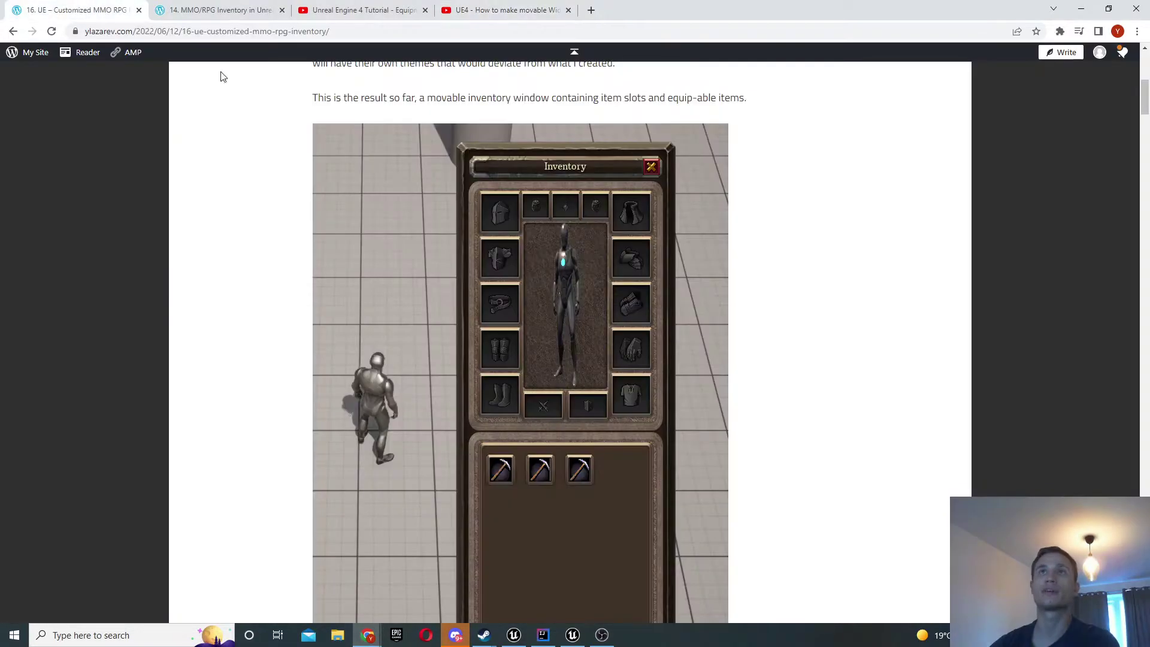
{"action": "scroll", "coordinate": [430, 229], "scroll_direction": "down", "scroll_amount": 15}
{"action": "scroll", "coordinate": [429, 229], "scroll_direction": "up", "scroll_amount": 7}
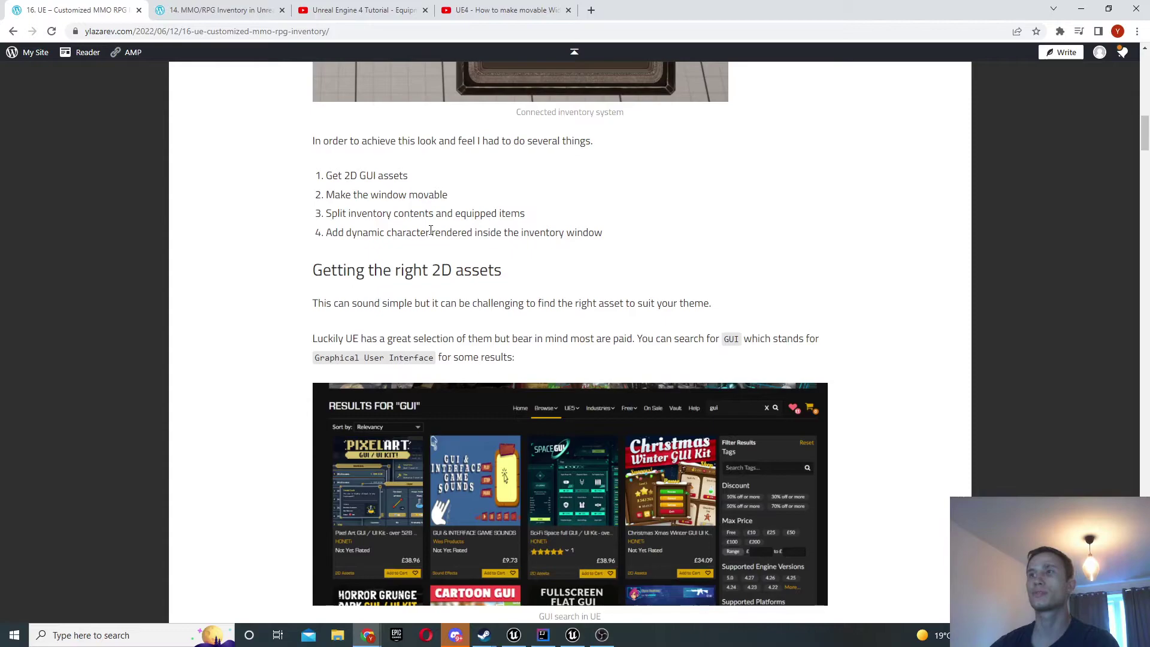
- Read through the article's sections on getting 2D GUI assets and making the window movable, as far as the blueprint image
{"action": "scroll", "coordinate": [430, 228], "scroll_direction": "down", "scroll_amount": 3}
{"action": "scroll", "coordinate": [430, 234], "scroll_direction": "down", "scroll_amount": 3}
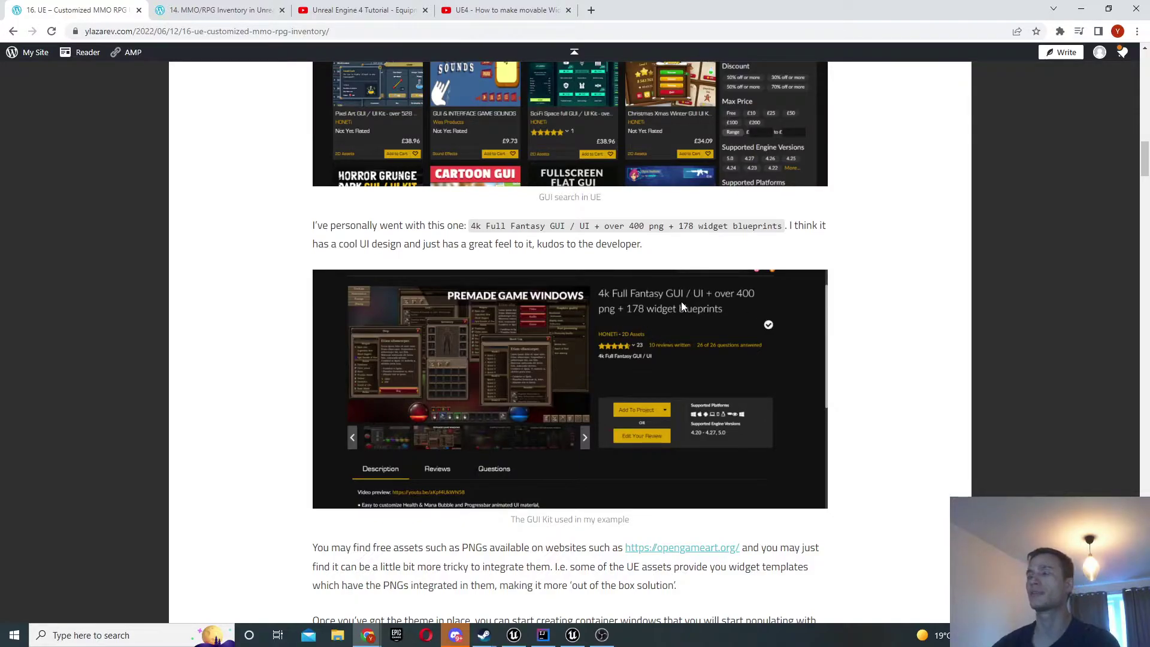
{"action": "scroll", "coordinate": [681, 303], "scroll_direction": "down", "scroll_amount": 1}
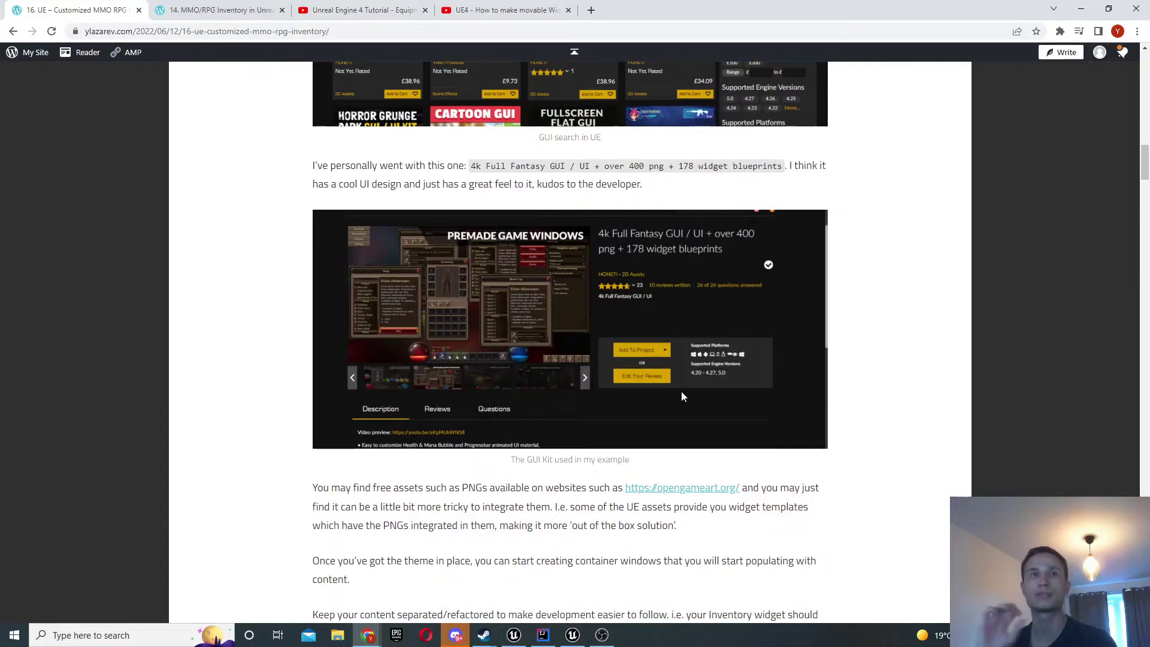
{"action": "scroll", "coordinate": [672, 394], "scroll_direction": "down", "scroll_amount": 7}
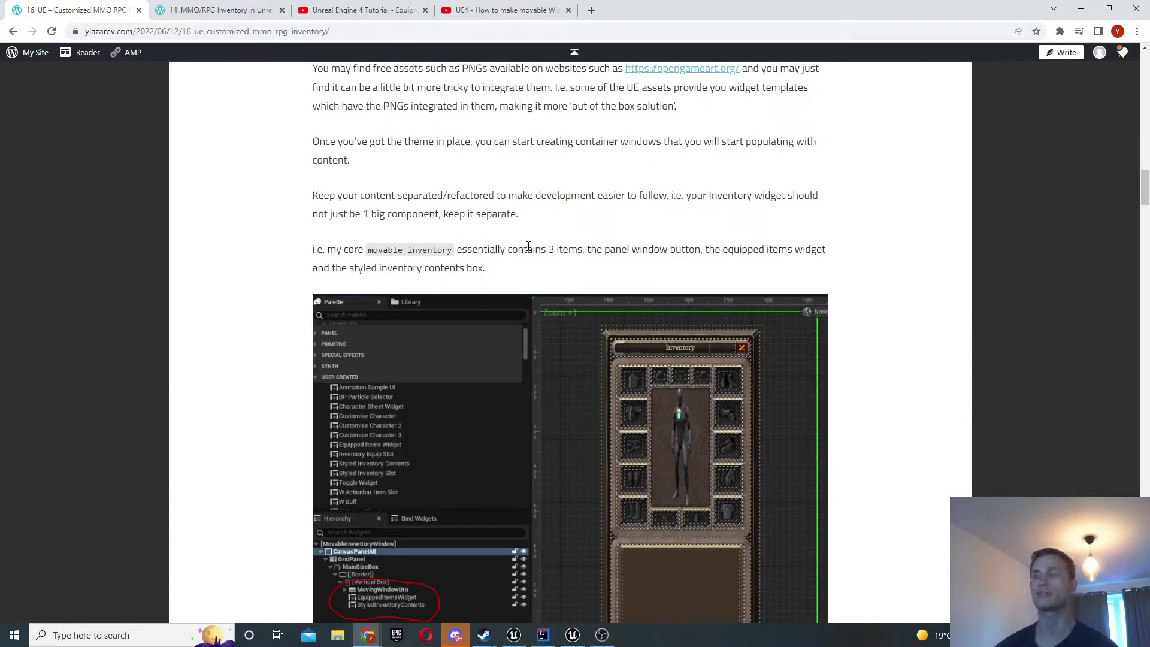
{"action": "scroll", "coordinate": [724, 193], "scroll_direction": "down", "scroll_amount": 10}
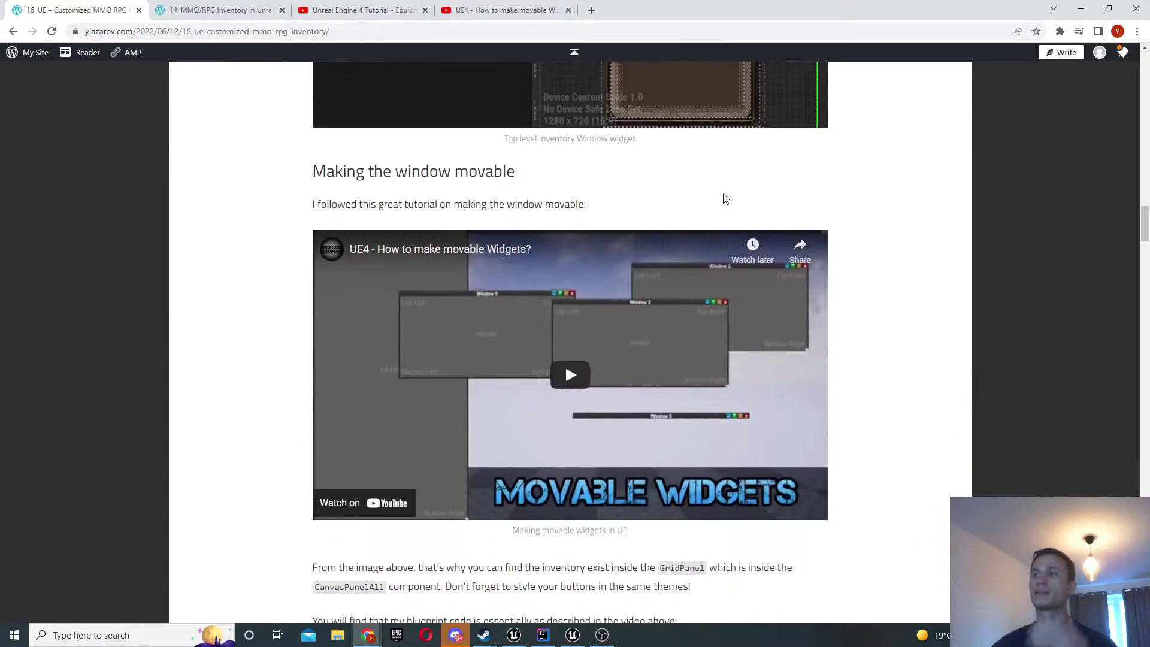
{"action": "scroll", "coordinate": [711, 213], "scroll_direction": "down", "scroll_amount": 8}
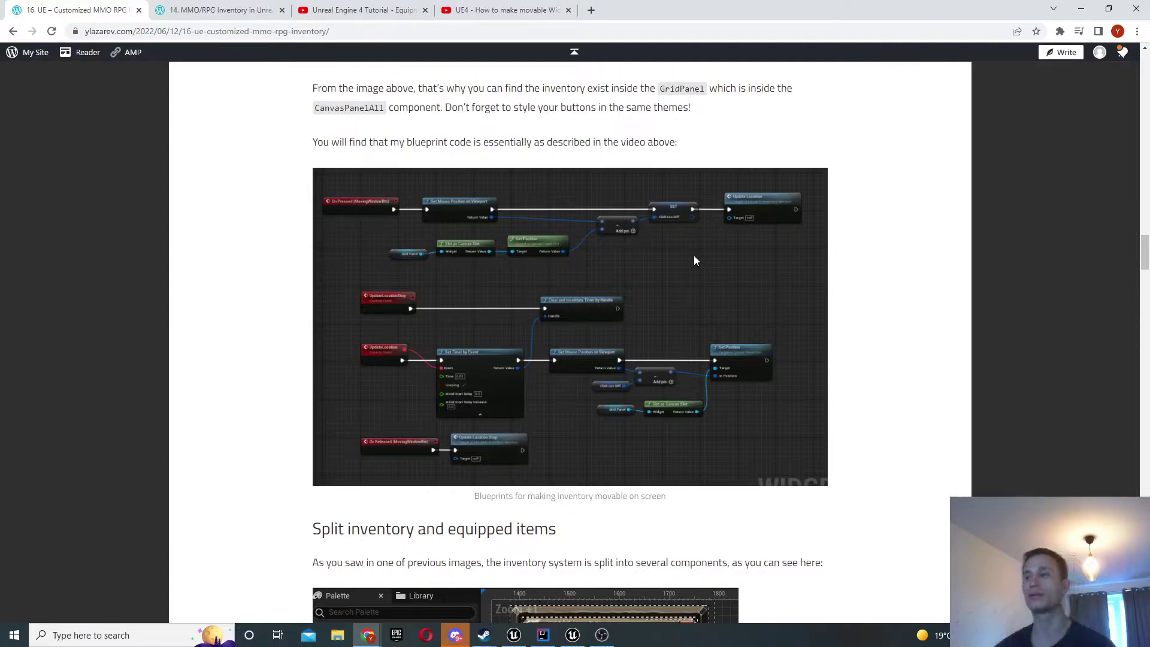
- Switch back to the RPG_Online project and open the StyledInventorySlot widget from the Widgets folder to inspect its design
{"action": "left_click", "coordinate": [543, 629]}
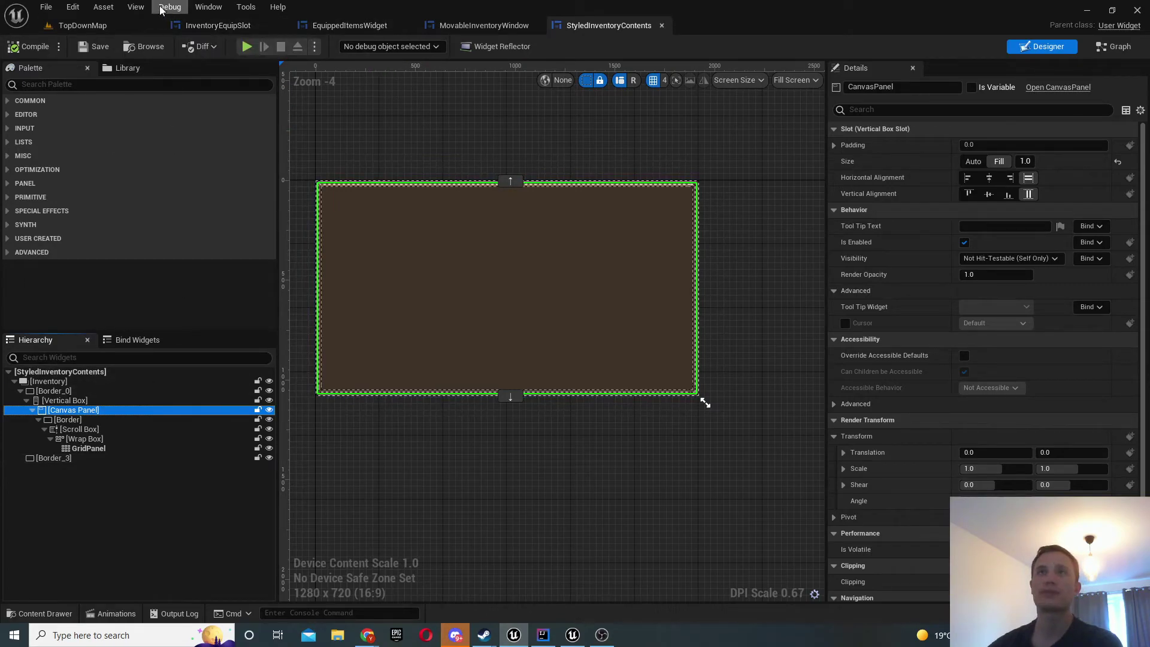
{"action": "left_click", "coordinate": [78, 25]}
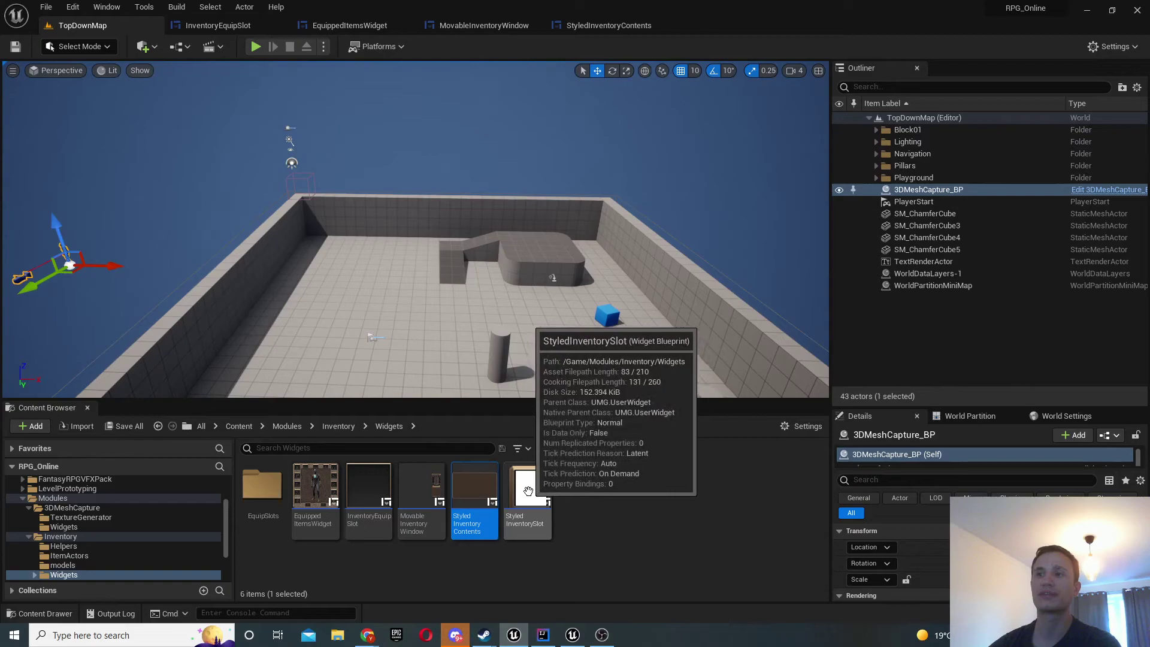
{"action": "double_click", "coordinate": [520, 488]}
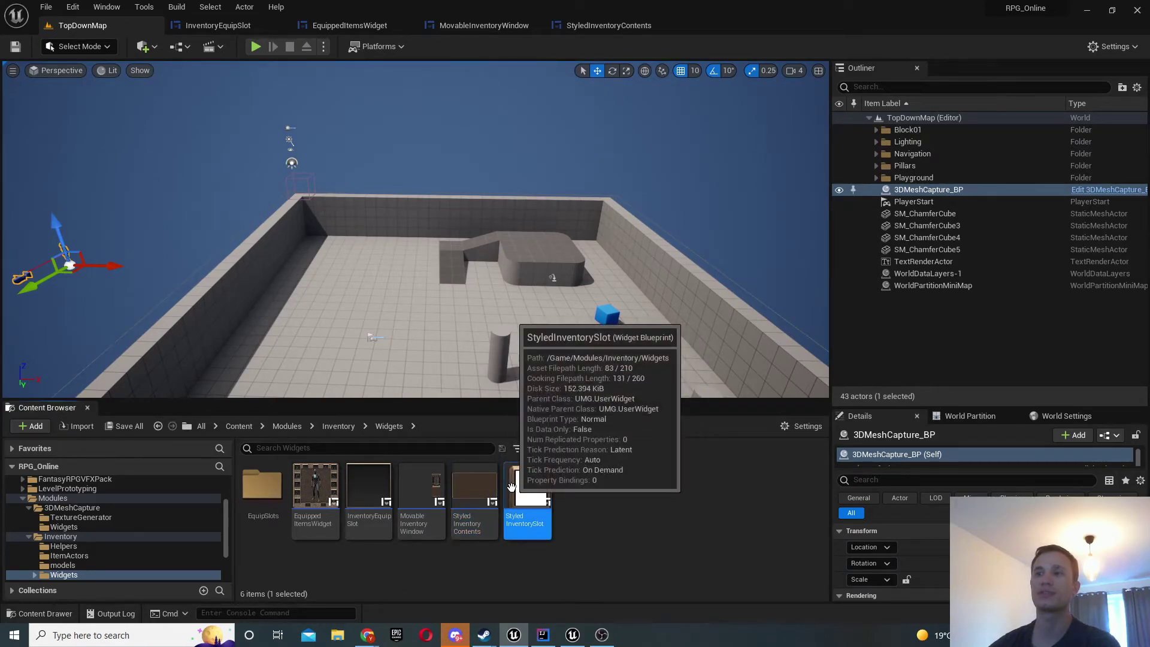
{"action": "scroll", "coordinate": [544, 340], "scroll_direction": "up", "scroll_amount": 8}
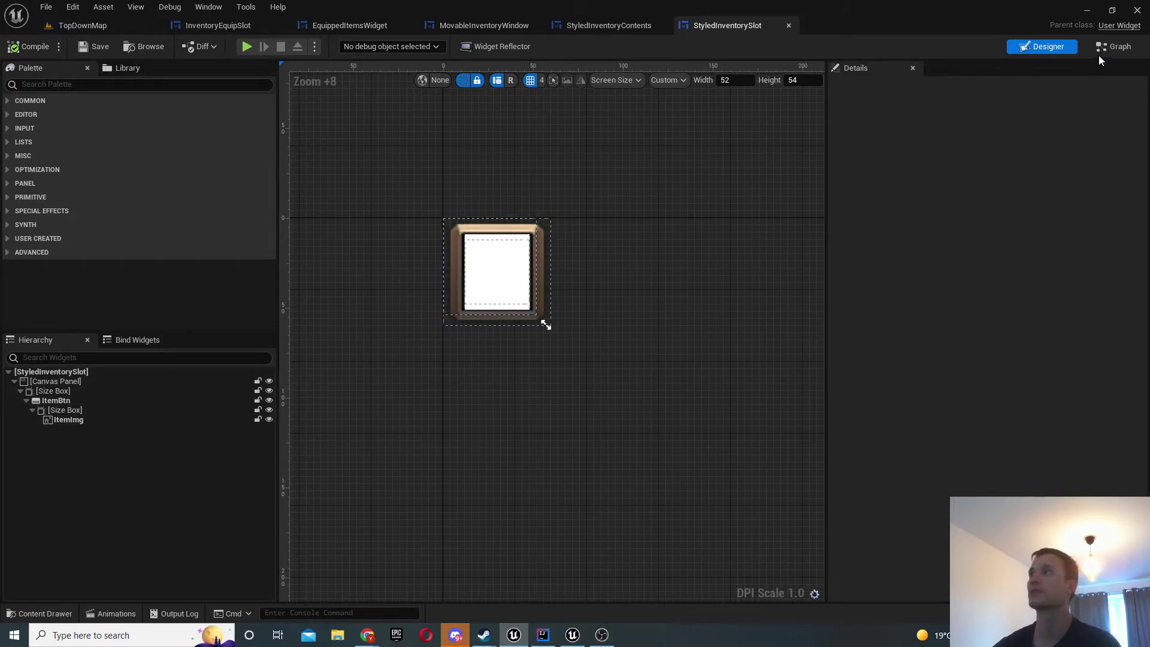
- Examine StyledInventorySlot's Event Graph, following the Prepare request nodes from the item press through to Apply URL
{"action": "left_click", "coordinate": [1113, 46]}
{"action": "scroll", "coordinate": [605, 230], "scroll_direction": "down", "scroll_amount": 4}
{"action": "right_click_drag", "start_coordinate": [959, 299], "coordinate": [786, 307]}
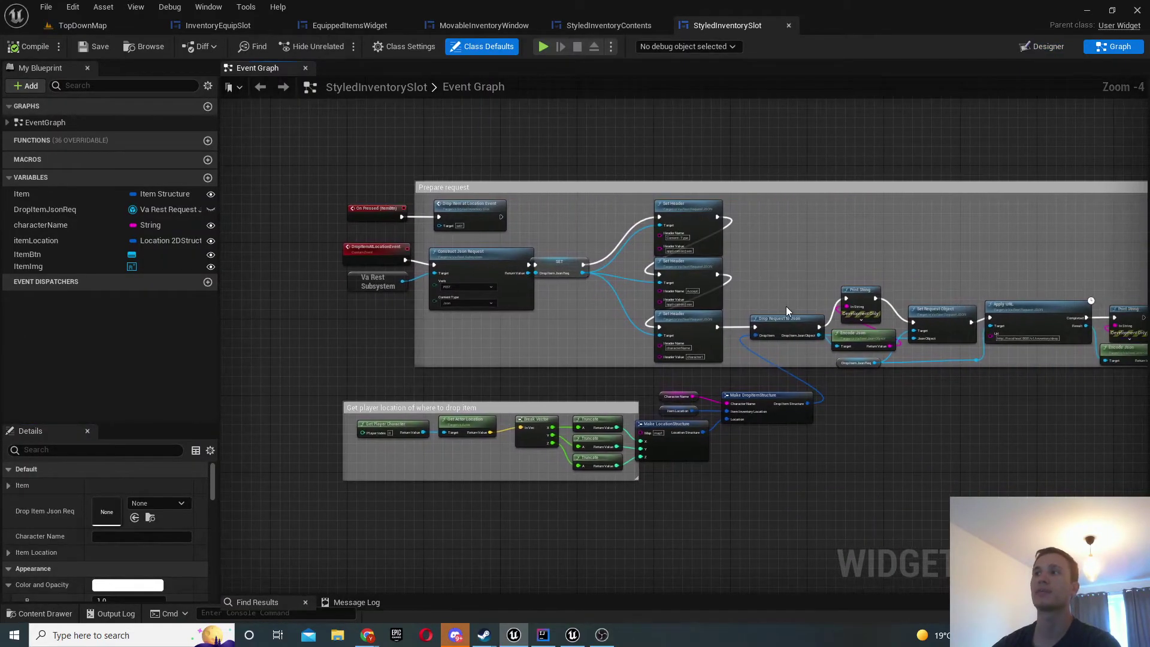
{"action": "right_click_drag", "start_coordinate": [891, 322], "coordinate": [656, 252]}
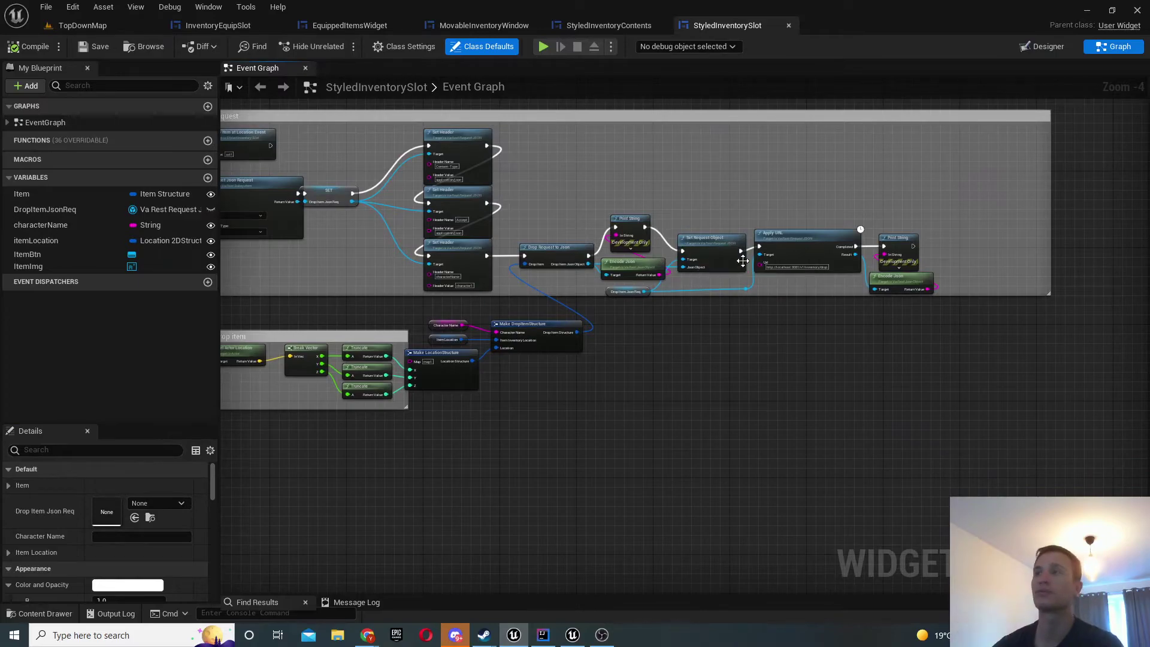
{"action": "right_click_drag", "start_coordinate": [785, 263], "coordinate": [751, 261]}
{"action": "scroll", "coordinate": [751, 261], "scroll_direction": "up", "scroll_amount": 4}
{"action": "right_click_drag", "start_coordinate": [676, 303], "coordinate": [827, 299]}
{"action": "scroll", "coordinate": [770, 306], "scroll_direction": "down", "scroll_amount": 4}
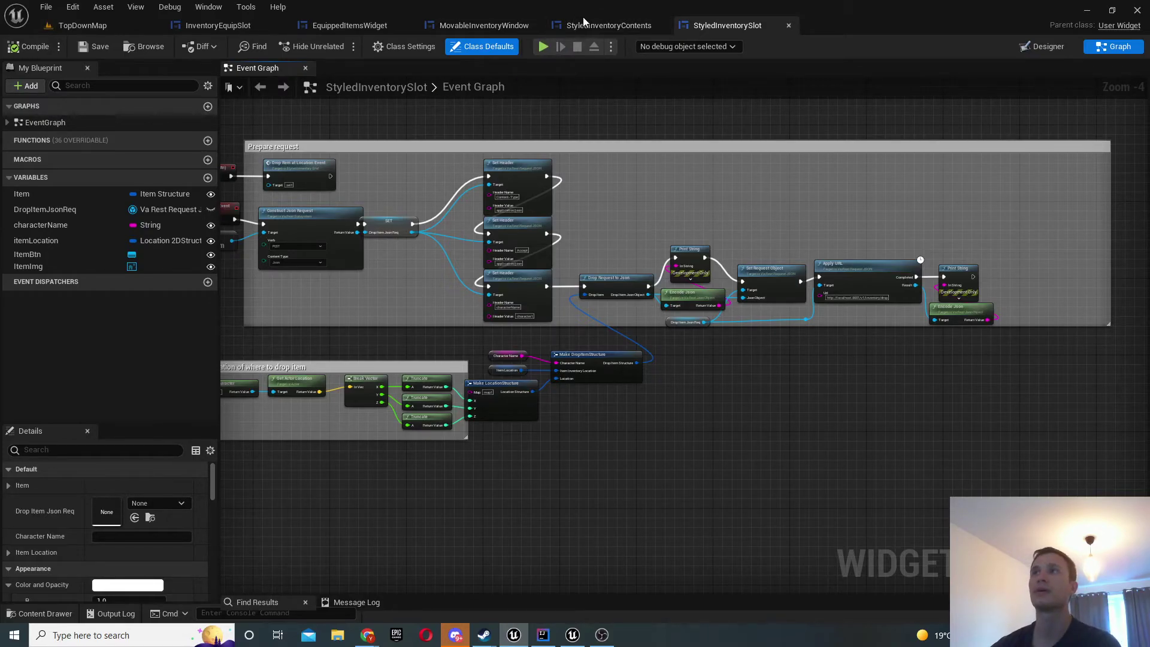
- Open EquippedItemsWidget from the Widgets folder and select its CharacterSheetWidget, the character display between the equipment slots
{"action": "left_click", "coordinate": [142, 22]}
{"action": "left_click", "coordinate": [308, 489]}
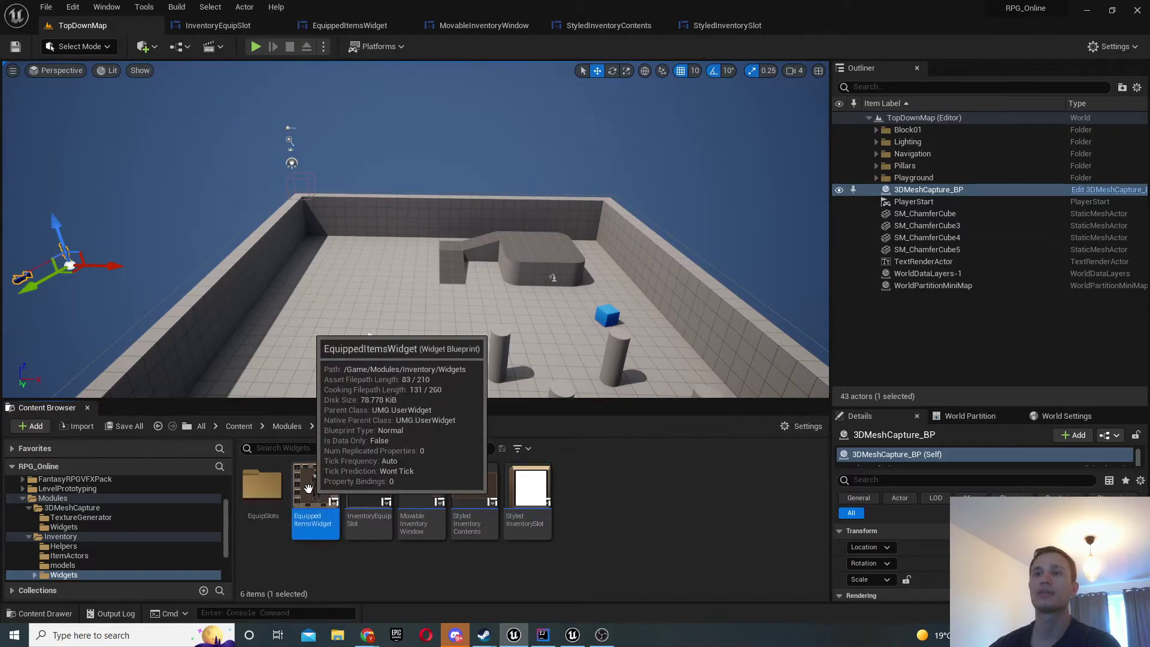
{"action": "double_click", "coordinate": [308, 488]}
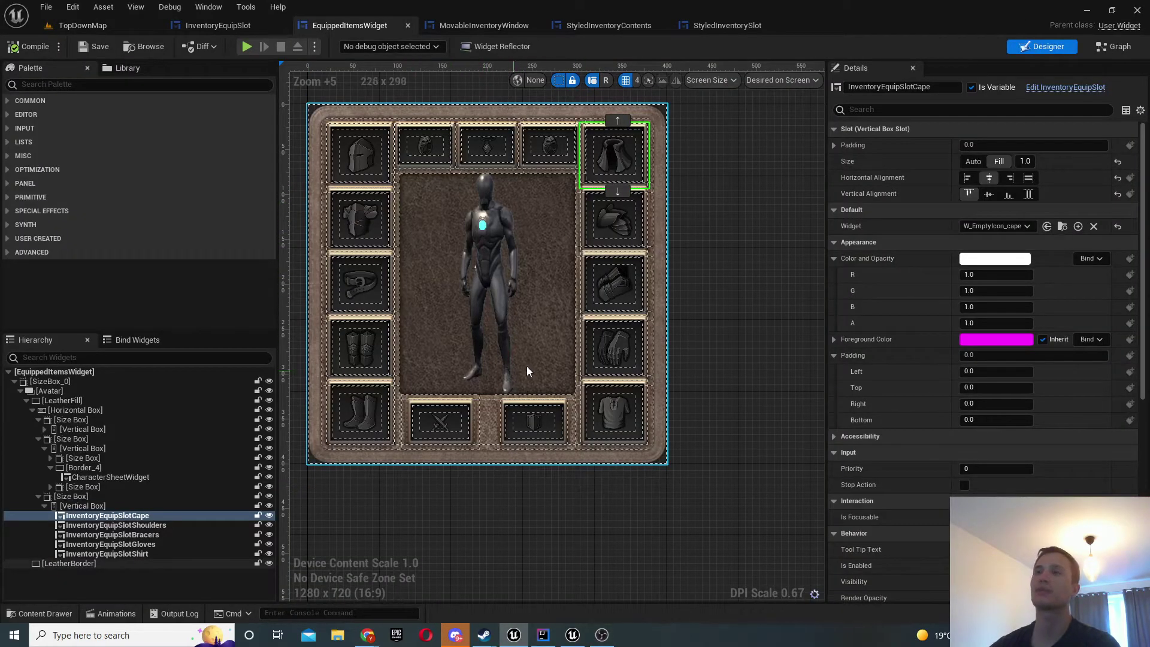
{"action": "left_click", "coordinate": [478, 247]}
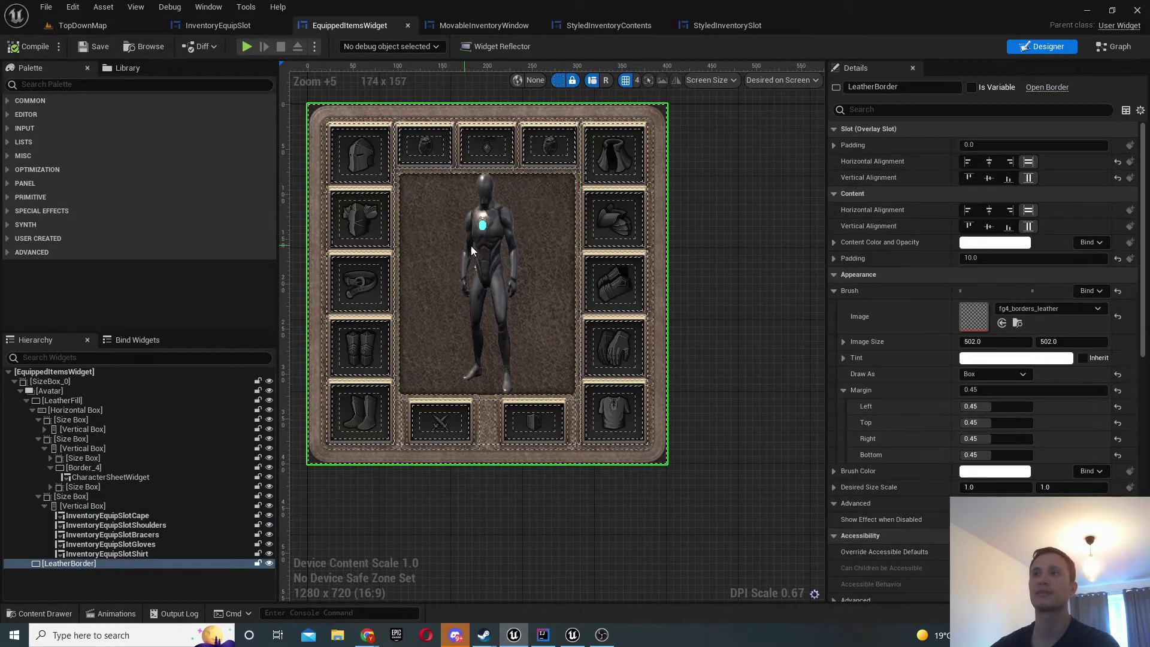
{"action": "left_click", "coordinate": [114, 477]}
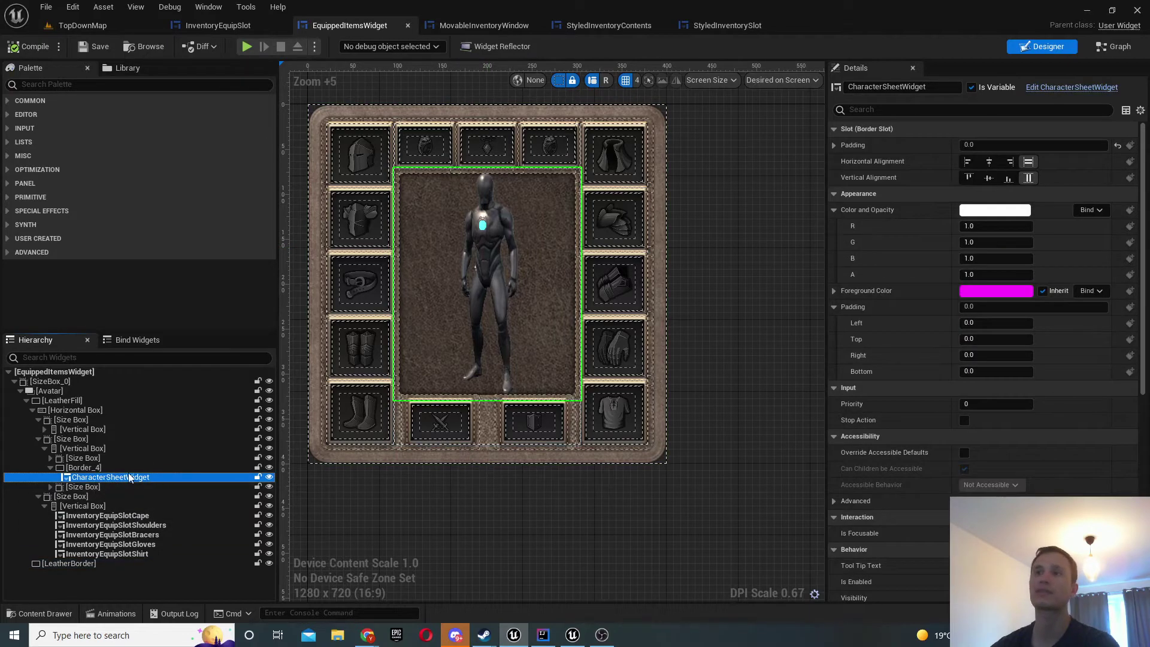
- Open CharacterSheetWidget from the Widgets folder of the 3DMeshCapture module and inspect its character image in the designer
{"action": "left_click", "coordinate": [82, 25]}
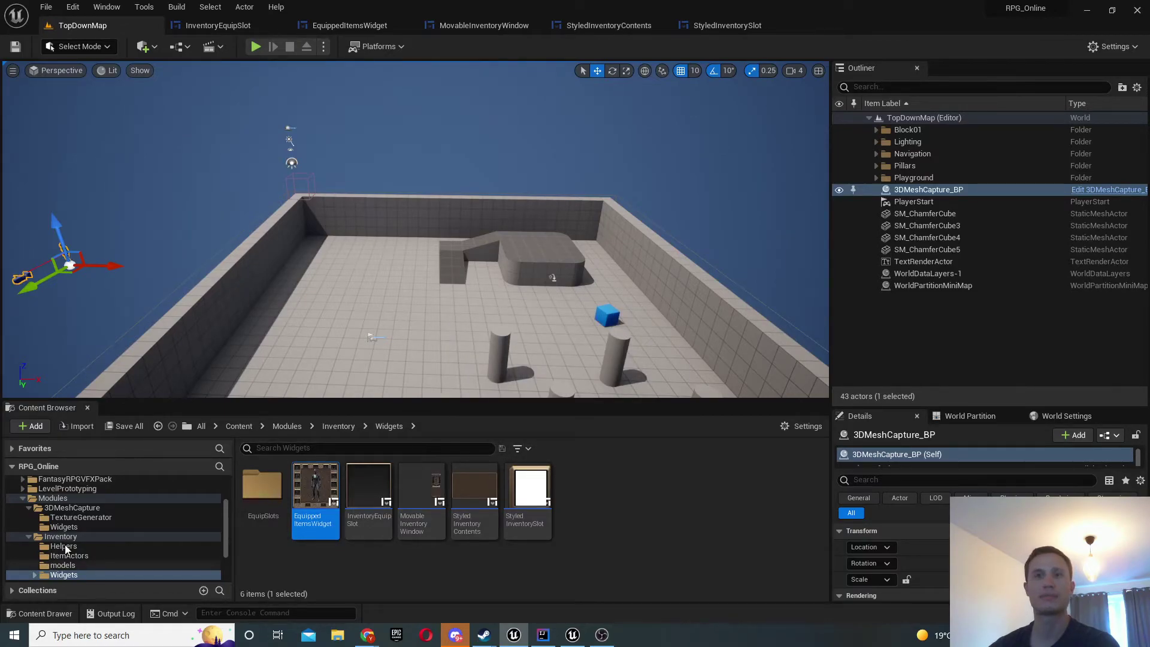
{"action": "left_click", "coordinate": [69, 507]}
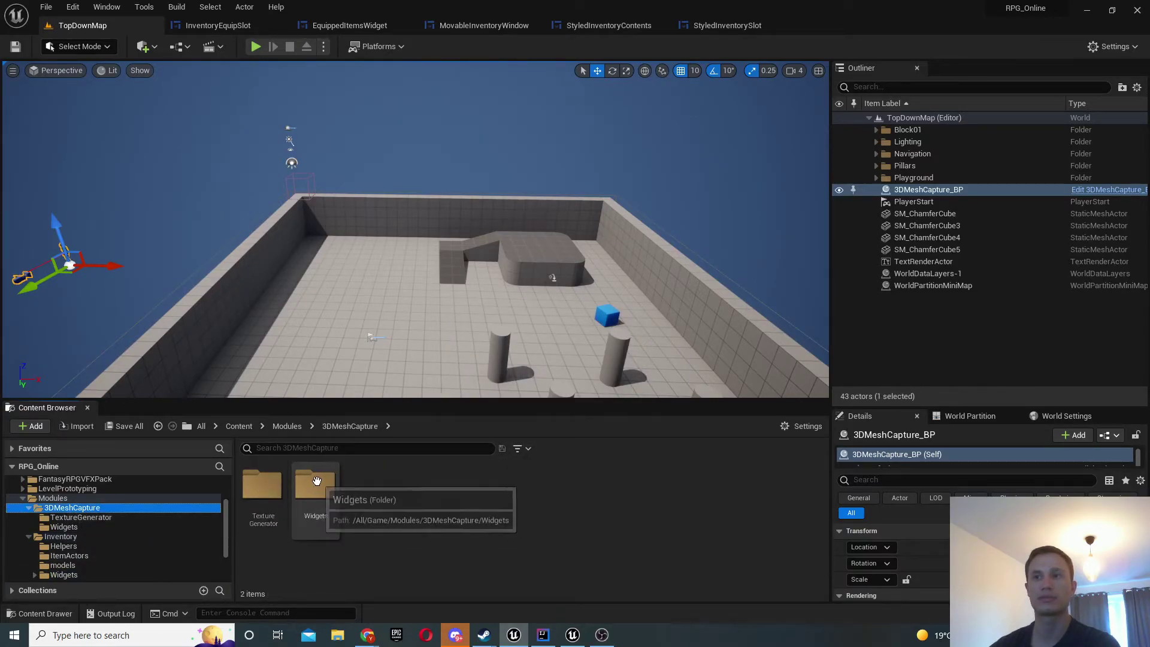
{"action": "double_click", "coordinate": [317, 481]}
{"action": "double_click", "coordinate": [259, 501]}
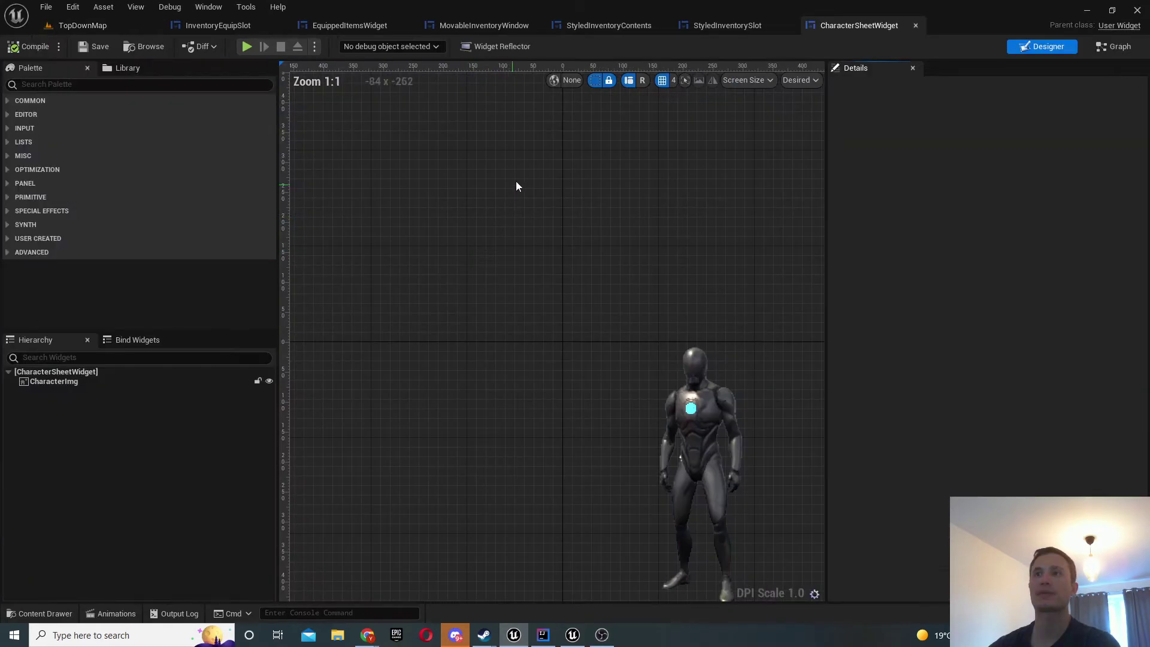
{"action": "right_click_drag", "start_coordinate": [653, 377], "coordinate": [485, 224]}
{"action": "scroll", "coordinate": [603, 236], "scroll_direction": "down", "scroll_amount": 1}
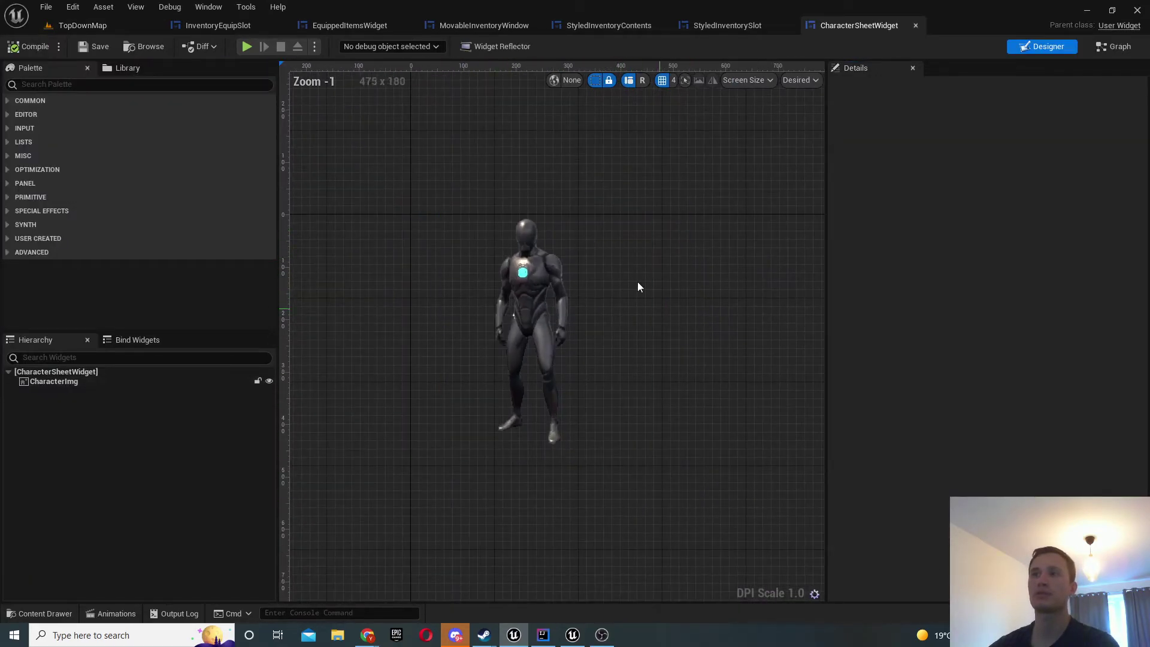
- View the 3DMeshCapture_BP actor up close in TopDownMap, and play the level with the in-game inventory window open
{"action": "left_click", "coordinate": [75, 25]}
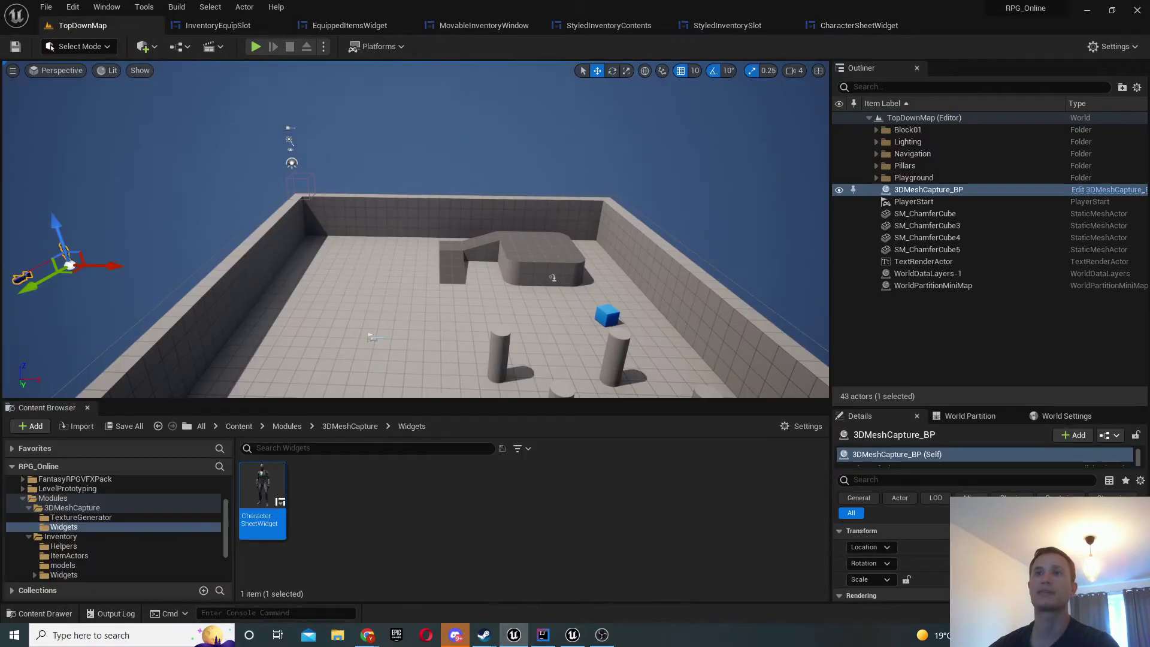
{"action": "key", "text": "f"}
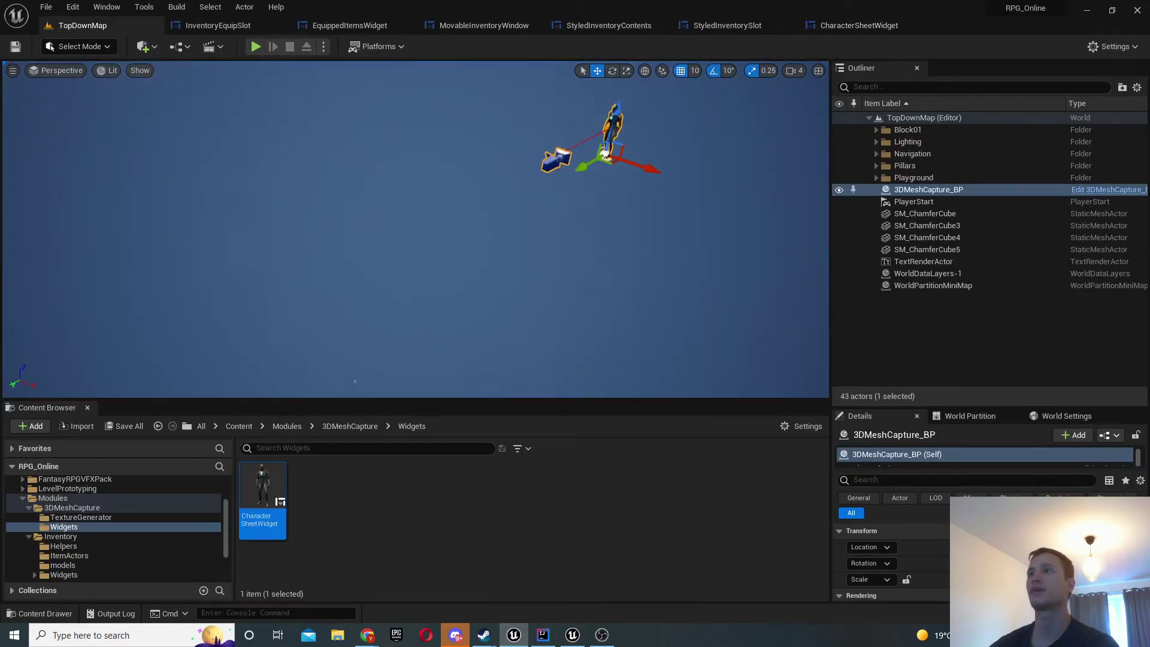
{"action": "right_click_drag", "start_coordinate": [414, 228], "coordinate": [404, 205]}
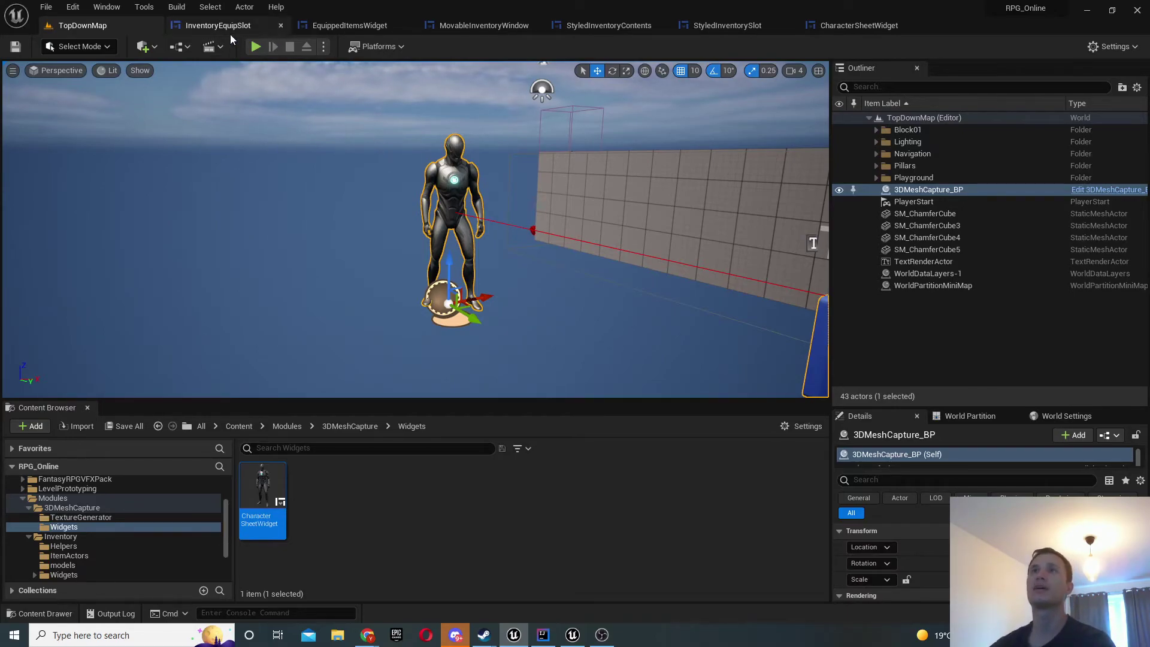
{"action": "left_click", "coordinate": [256, 46]}
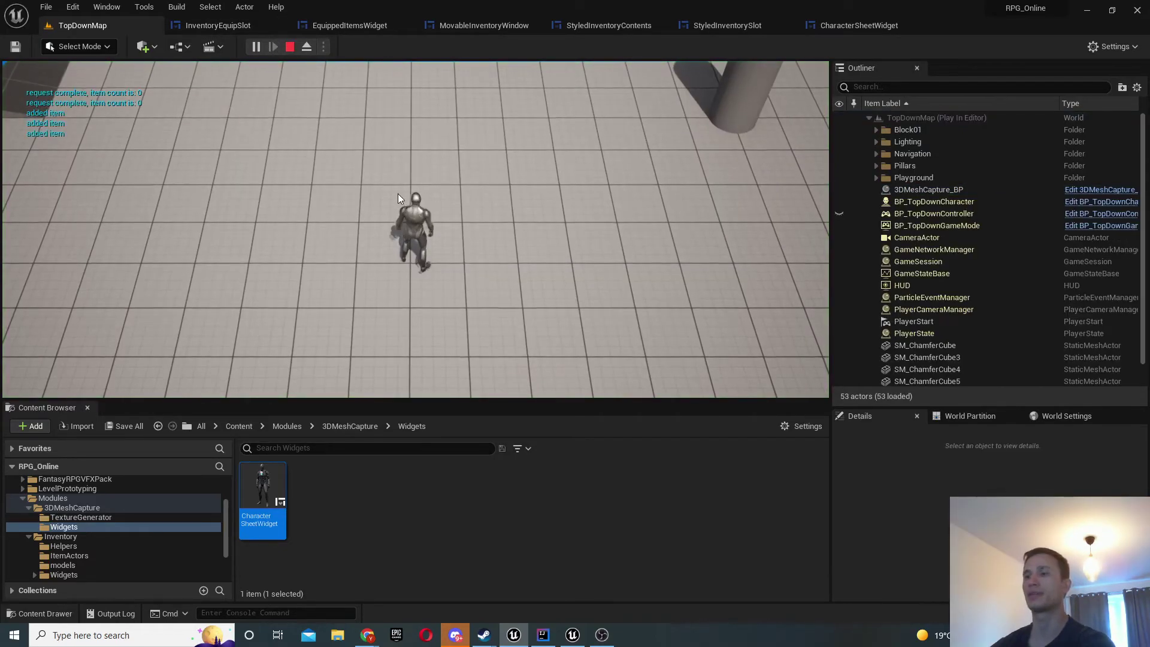
{"action": "key", "text": "i"}
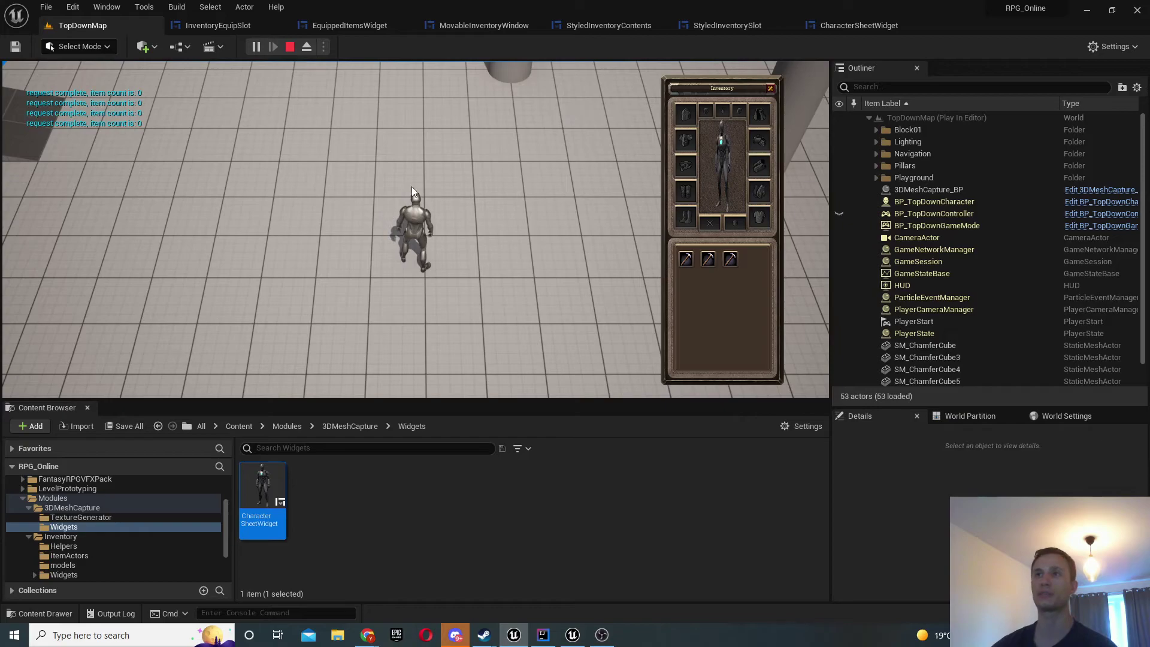
- Switch to Chrome and bring up the YouTube video "Unreal Engine 4 Tutorial - Equipment - Part 1 3D Mesh Widget"
{"action": "mouse_move", "coordinate": [367, 634]}
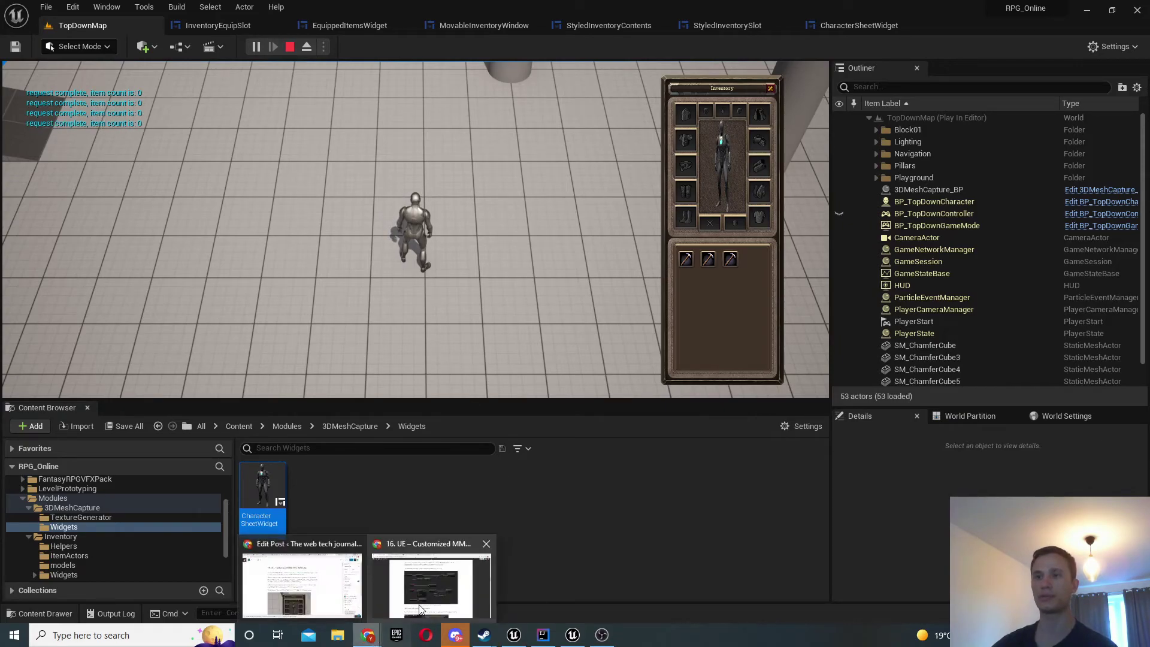
{"action": "left_click", "coordinate": [422, 608]}
{"action": "left_click", "coordinate": [383, 10]}
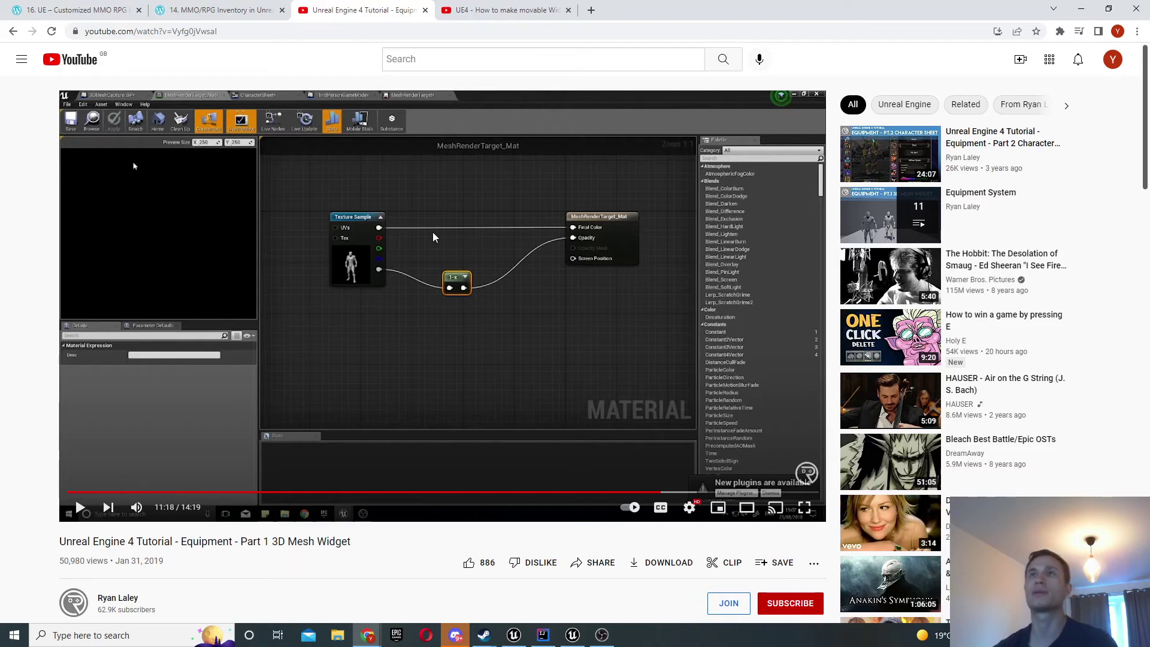
{"action": "left_click", "coordinate": [84, 10]}
{"action": "left_click", "coordinate": [378, 6]}
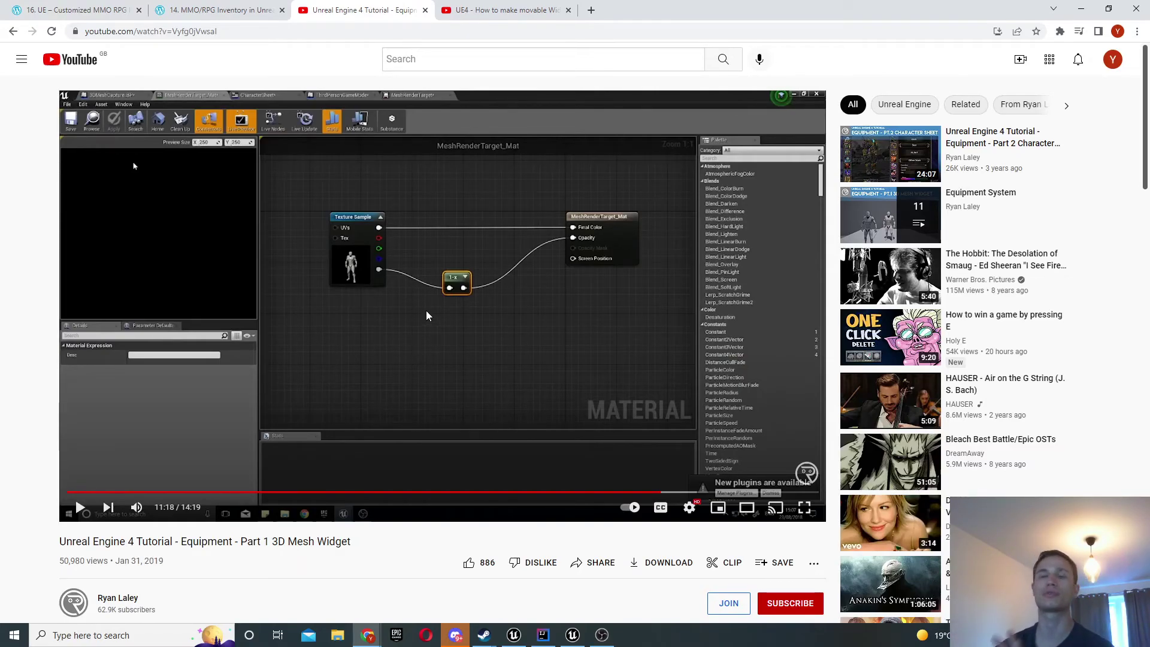
- Read the video's first comment, highlighting its text on removing the scene capture background, and return to the video
{"action": "scroll", "coordinate": [427, 316], "scroll_direction": "down", "scroll_amount": 6}
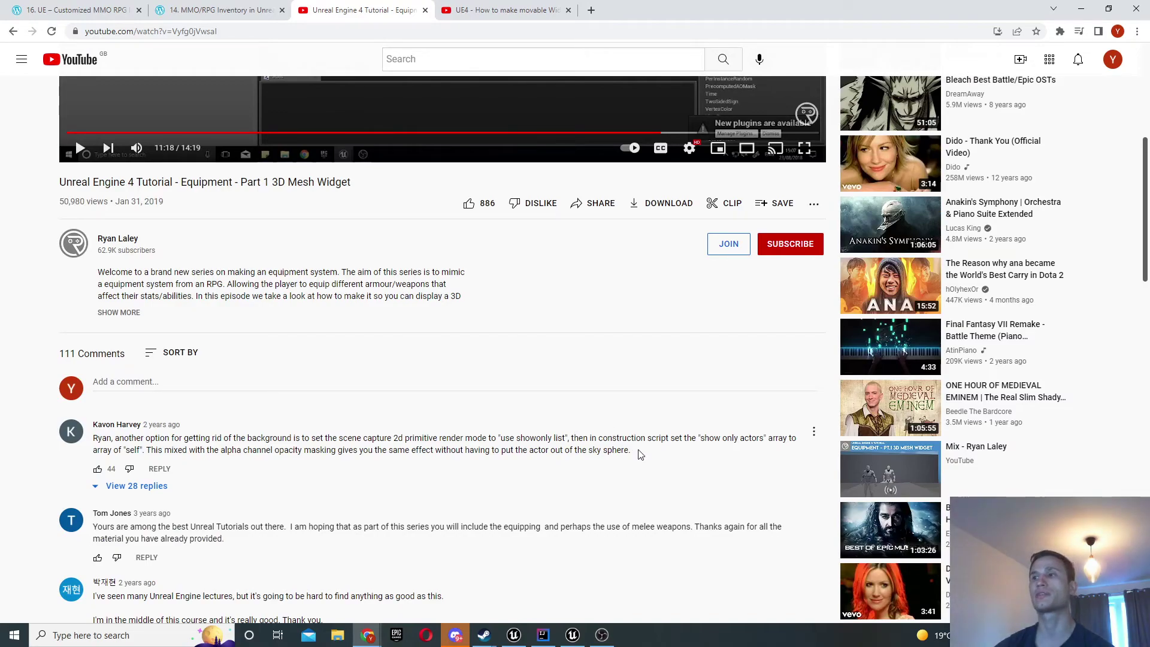
{"action": "left_click_drag", "start_coordinate": [641, 454], "coordinate": [93, 423]}
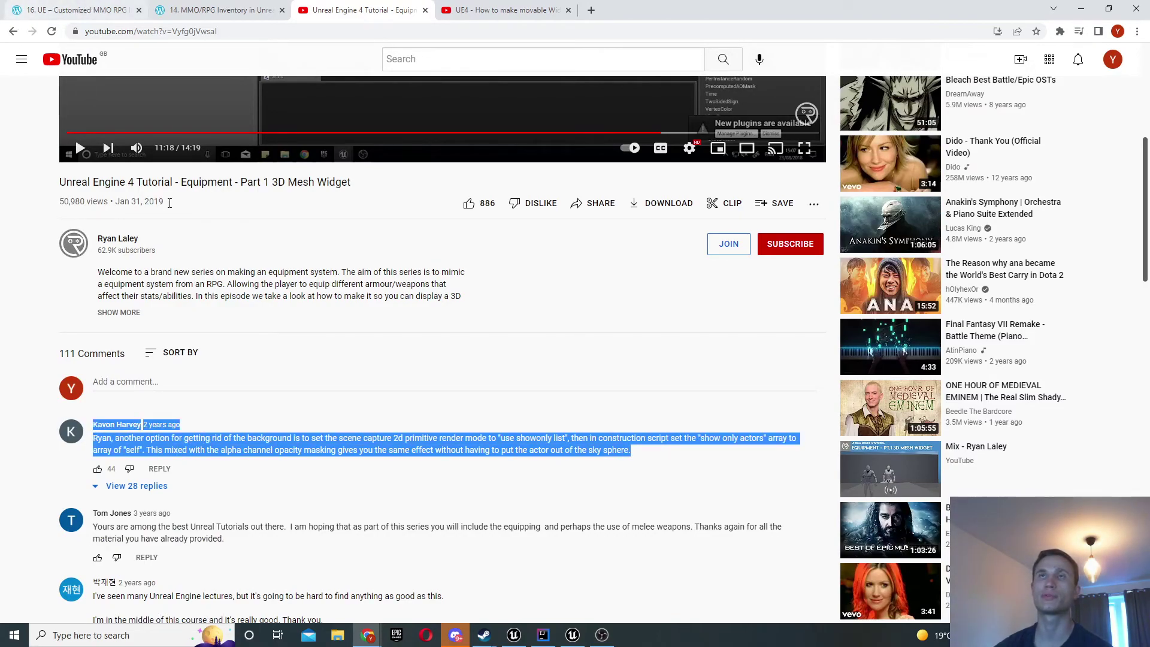
{"action": "left_click", "coordinate": [113, 441]}
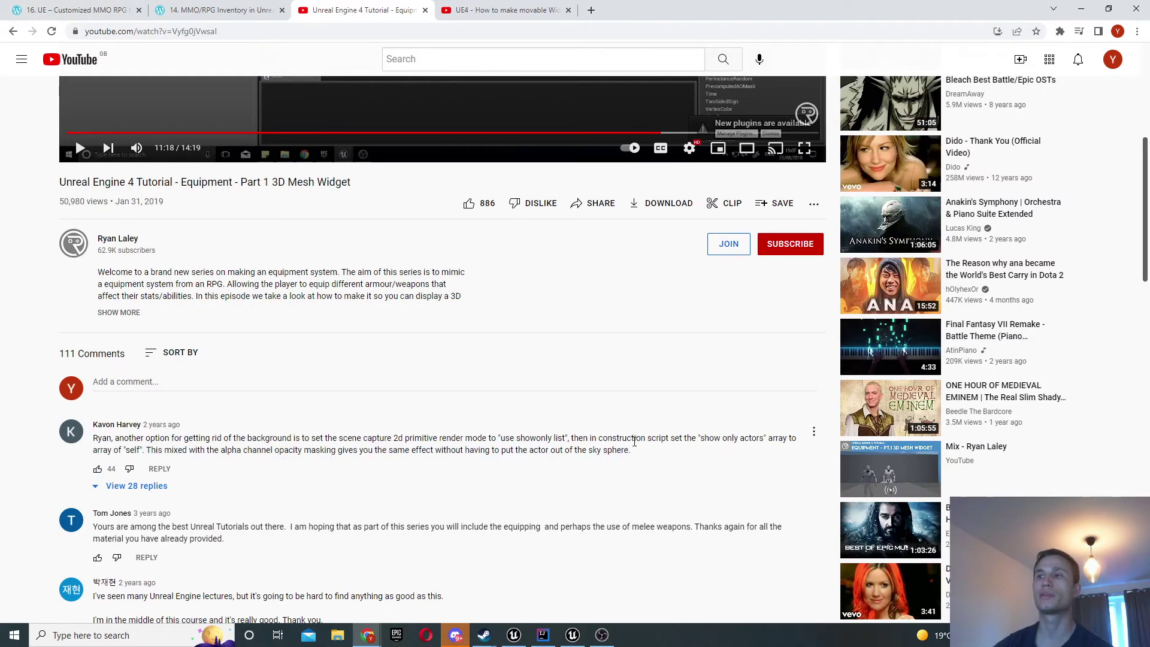
{"action": "left_click_drag", "start_coordinate": [636, 454], "coordinate": [94, 439]}
{"action": "scroll", "coordinate": [195, 403], "scroll_direction": "up", "scroll_amount": 6}
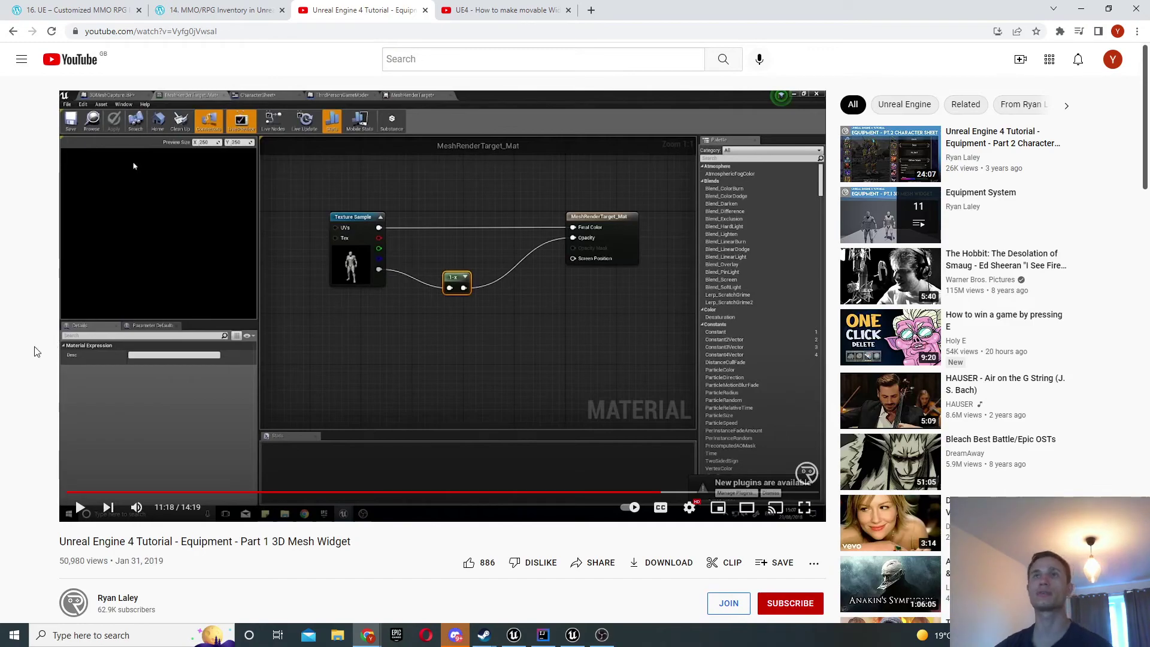
- Revisit the article's blueprint image for making the inventory movable, and switch back to the running RPG_Online game in Unreal Editor
{"action": "left_click", "coordinate": [77, 10]}
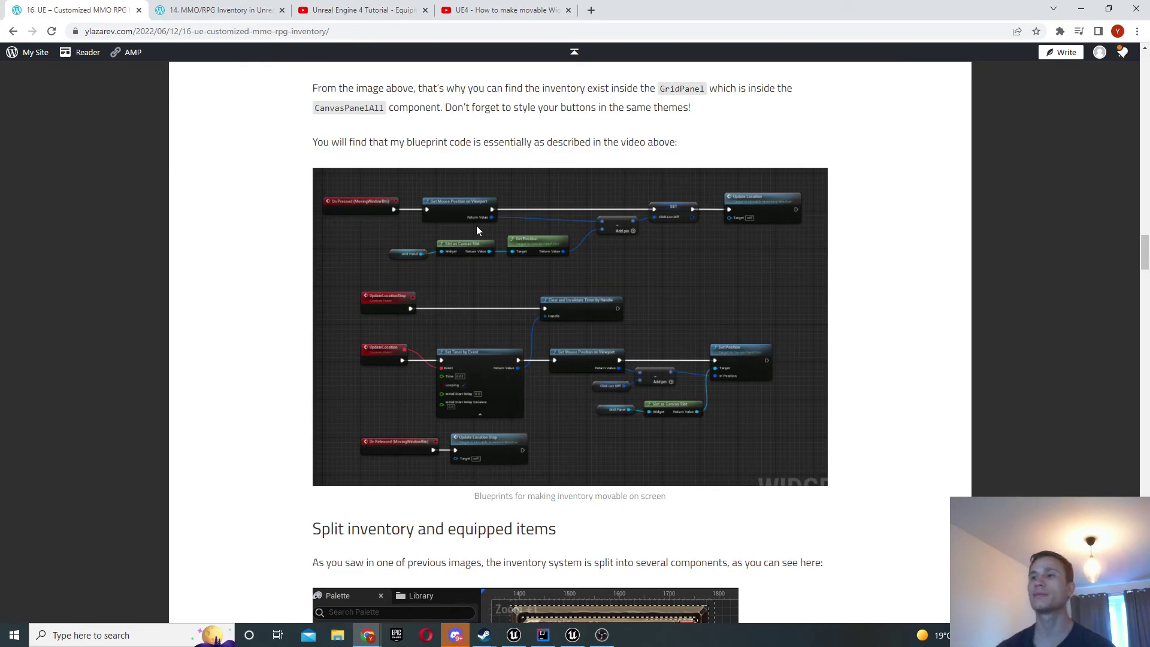
{"action": "left_click", "coordinate": [515, 635]}
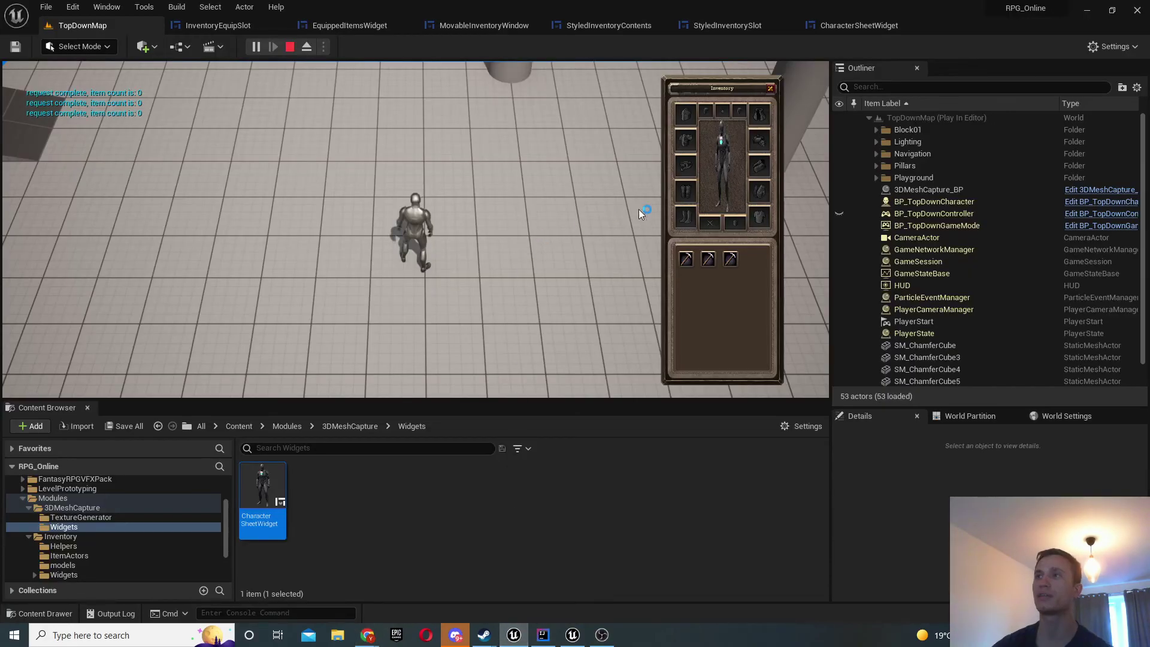